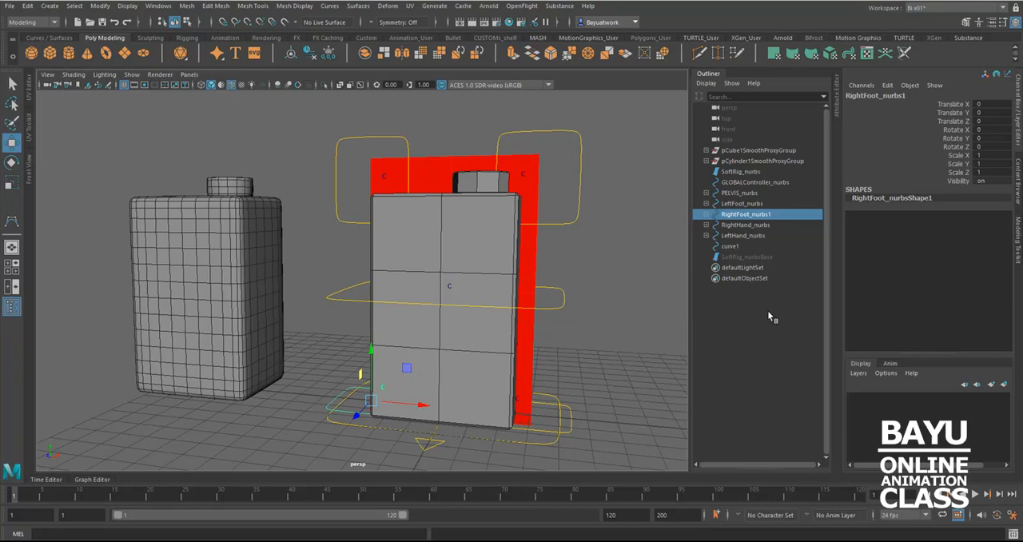
Hide polygons and NURBS surfaces in the perspective view so only the rig's control curves are shown
{"action": "left_click", "coordinate": [519, 445]}
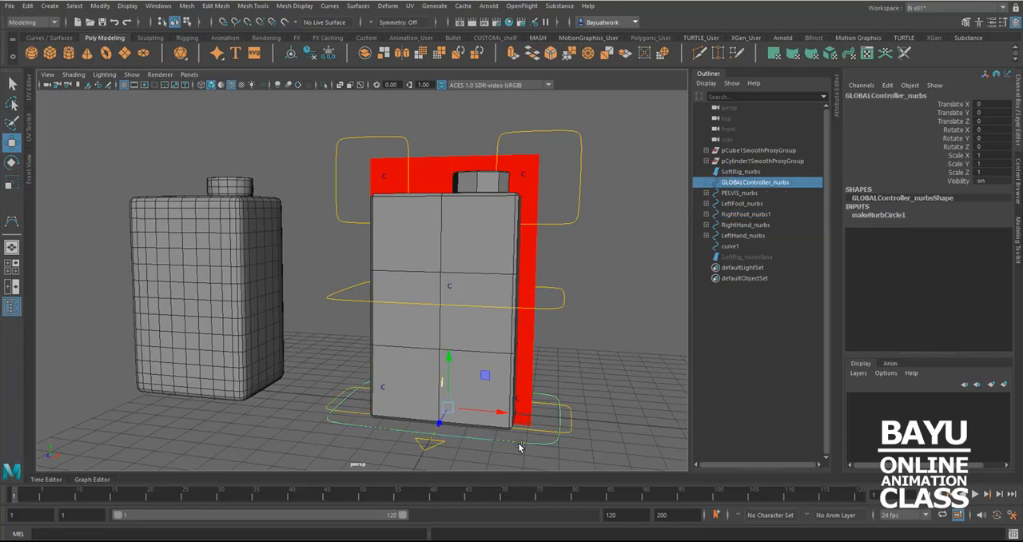
{"action": "left_click_drag", "start_coordinate": [465, 414], "coordinate": [436, 403], "text": "alt"}
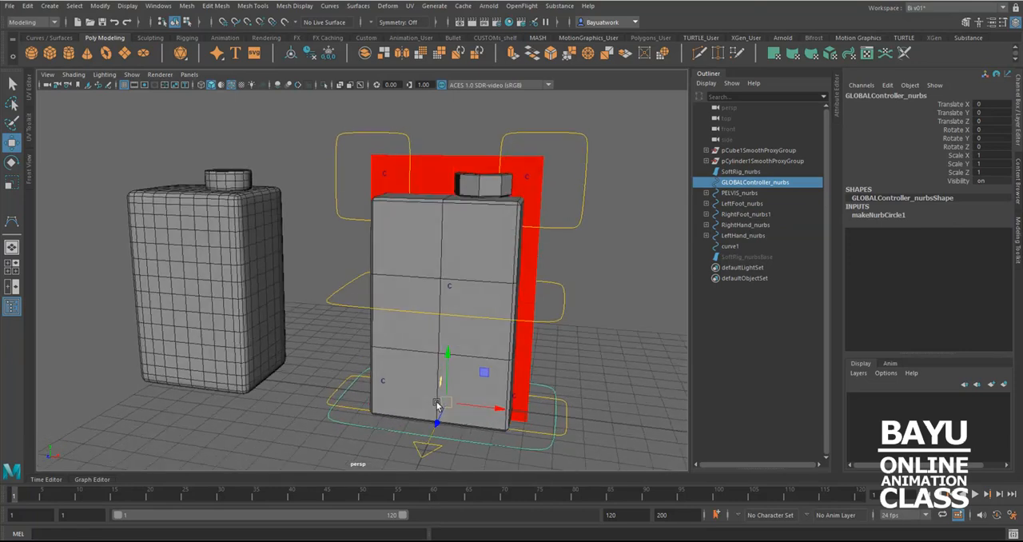
{"action": "left_click", "coordinate": [131, 74]}
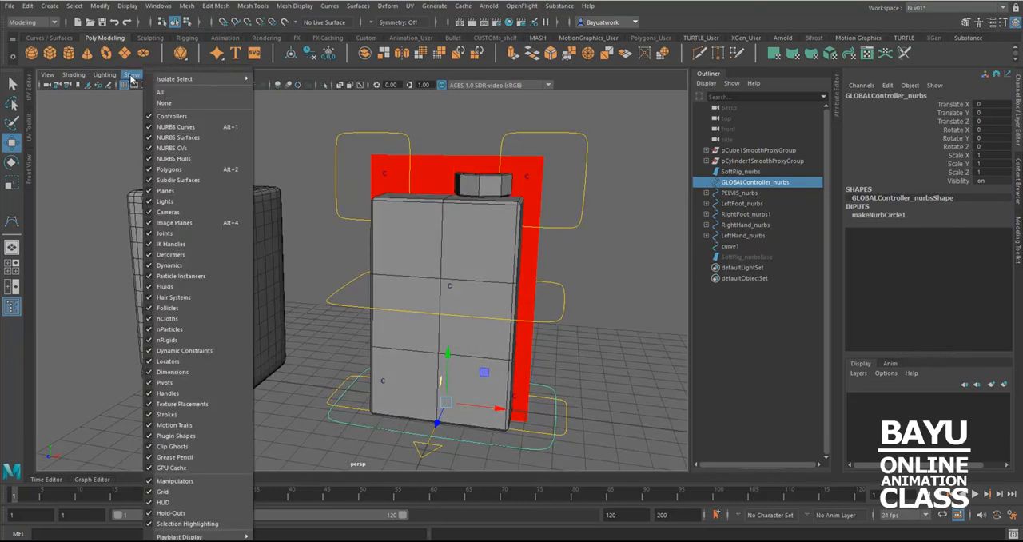
{"action": "left_click", "coordinate": [169, 170]}
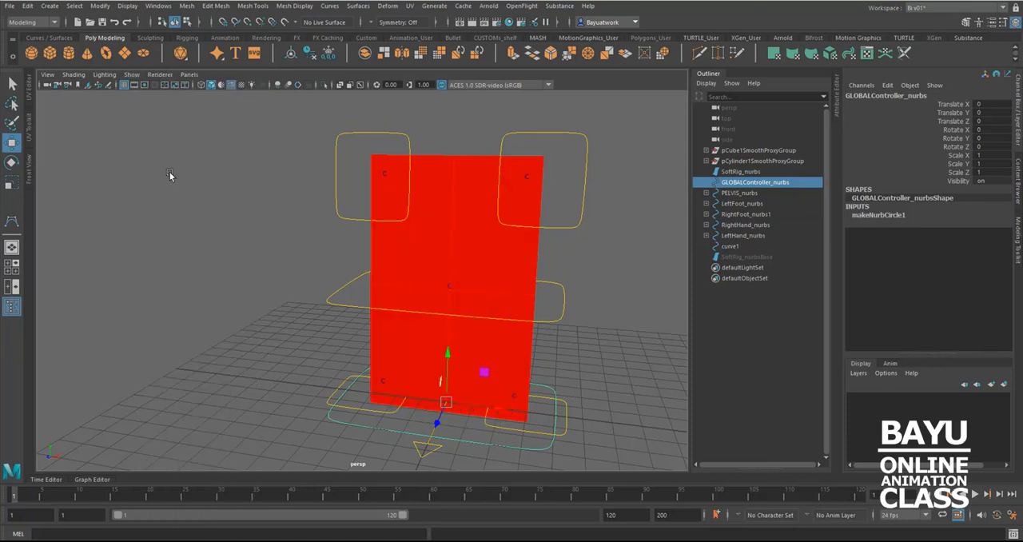
{"action": "middle_click_drag", "start_coordinate": [211, 206], "coordinate": [209, 207], "text": "alt"}
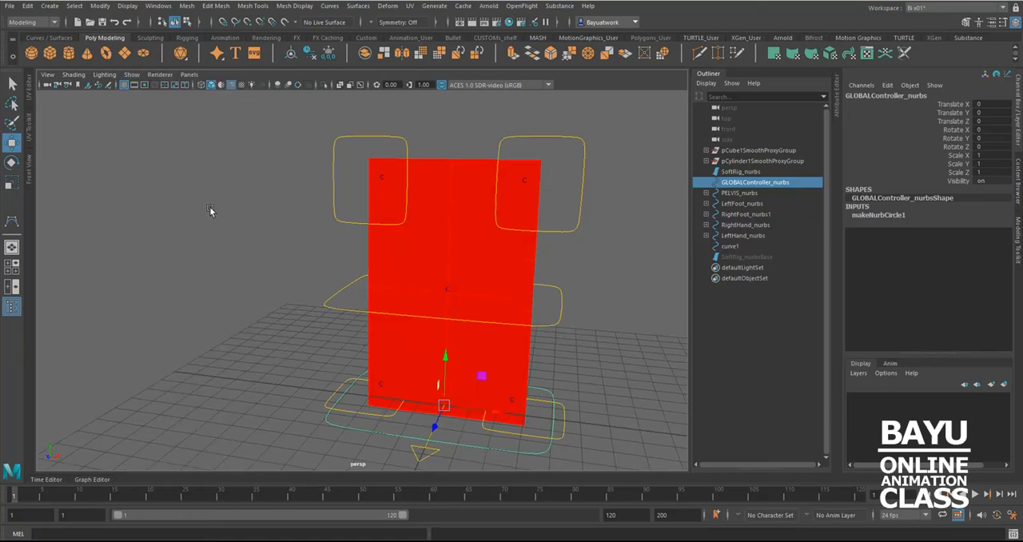
{"action": "left_click", "coordinate": [133, 76]}
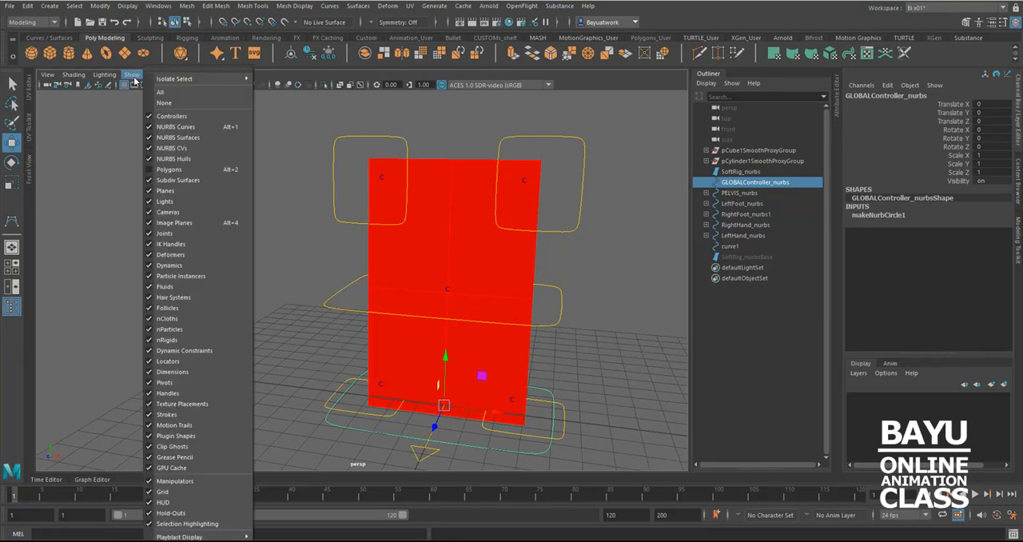
{"action": "left_click", "coordinate": [179, 139]}
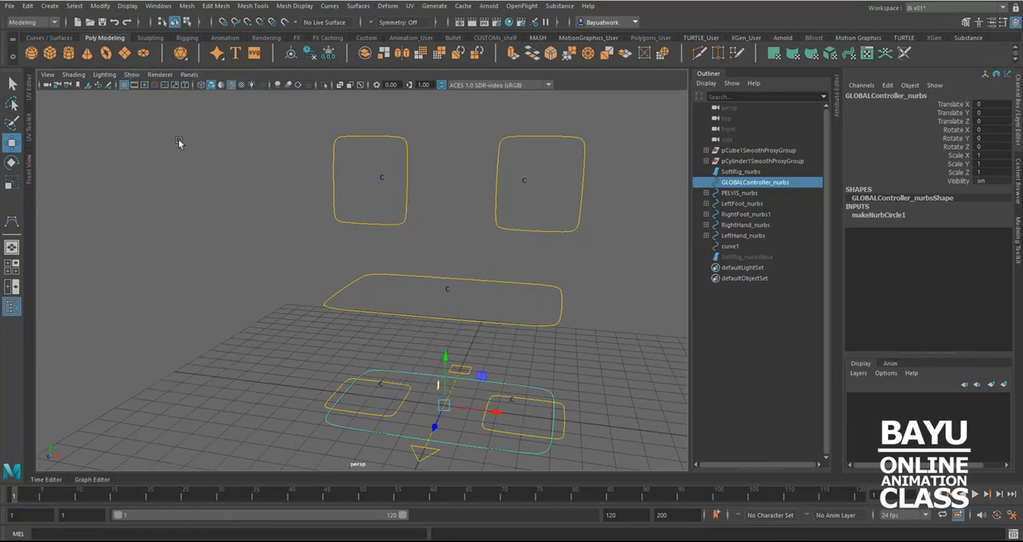
{"action": "middle_click_drag", "start_coordinate": [452, 245], "coordinate": [435, 241], "text": "alt"}
{"action": "left_click_drag", "start_coordinate": [435, 241], "coordinate": [439, 246], "text": "alt"}
{"action": "left_click", "coordinate": [616, 320]}
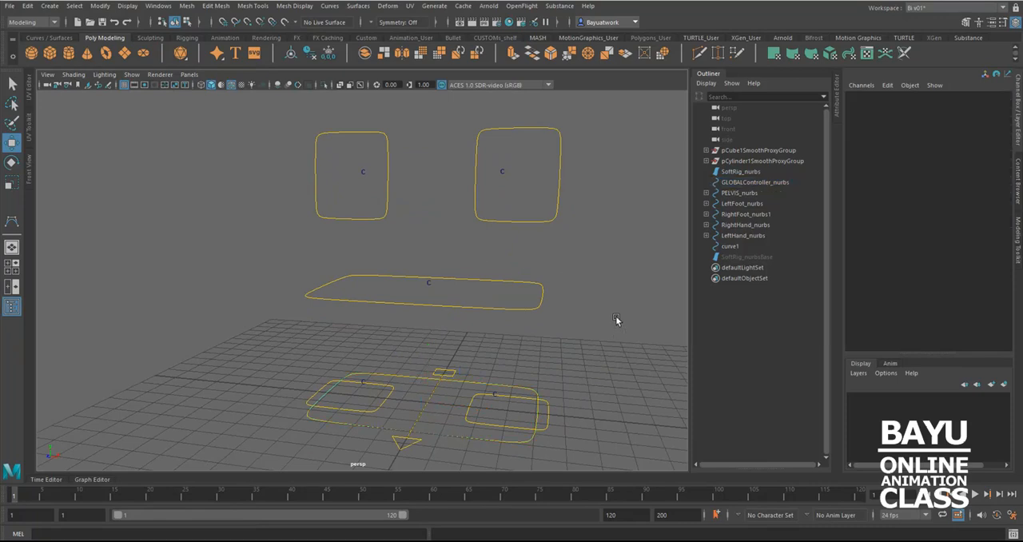
Parent the right and left hand controllers under PELVIS_nurbs
{"action": "left_click_drag", "start_coordinate": [461, 302], "coordinate": [472, 297], "text": "alt"}
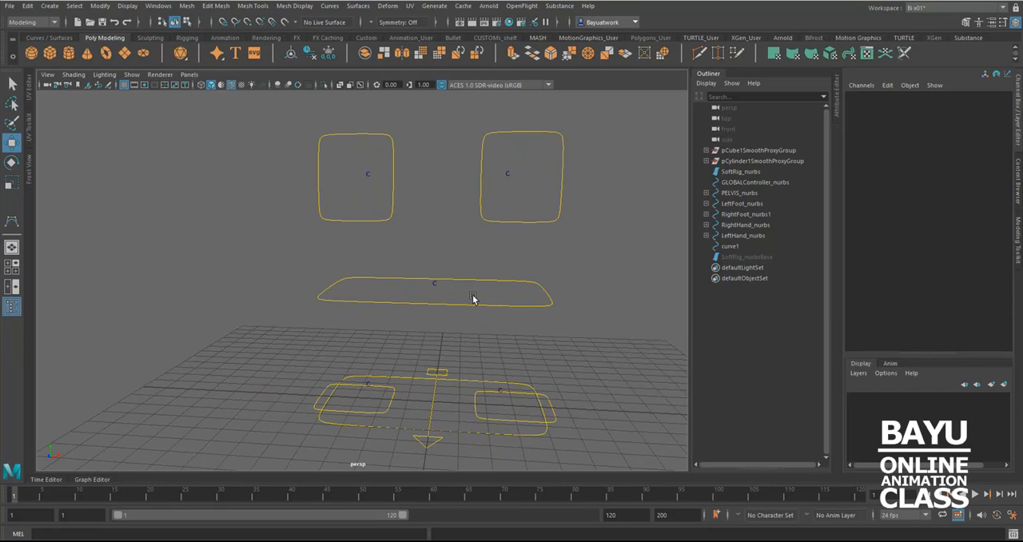
{"action": "left_click_drag", "start_coordinate": [368, 201], "coordinate": [514, 229]}
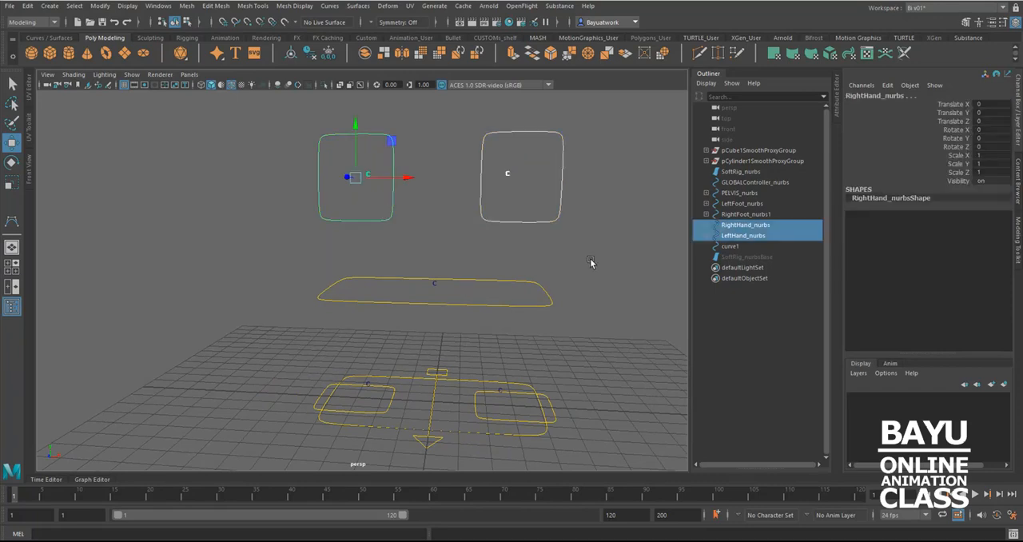
{"action": "left_click", "coordinate": [528, 305], "text": "shift"}
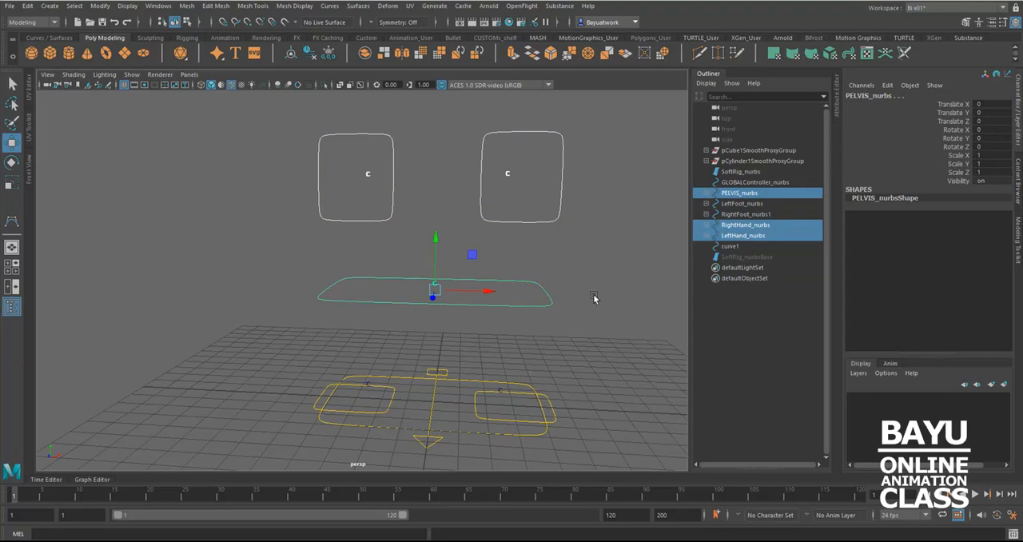
{"action": "key", "text": "p"}
Parent PELVIS_nurbs under the arrow-shaped floor control curve1
{"action": "middle_click_drag", "start_coordinate": [456, 372], "coordinate": [455, 339], "text": "alt"}
{"action": "left_click_drag", "start_coordinate": [455, 340], "coordinate": [472, 388], "text": "alt"}
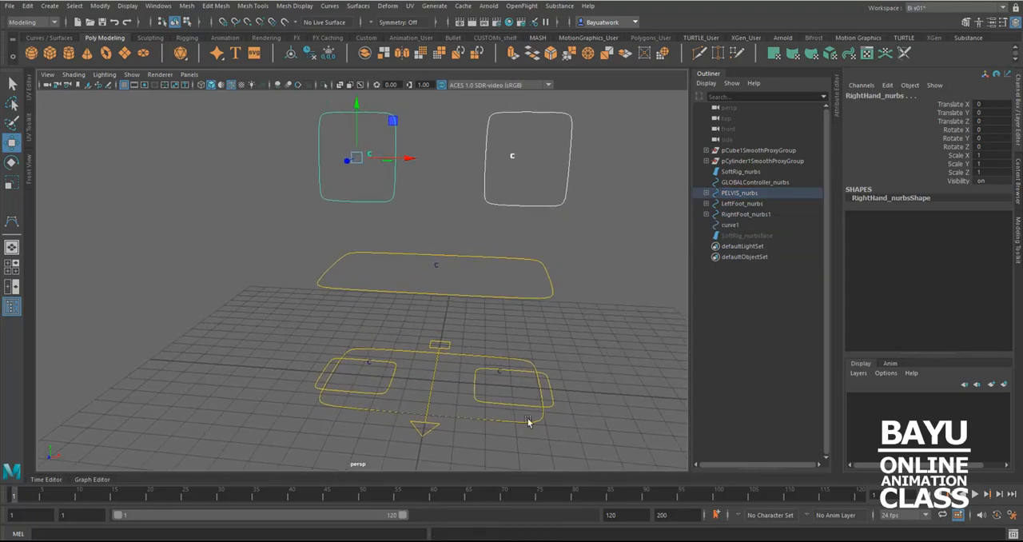
{"action": "left_click", "coordinate": [493, 296]}
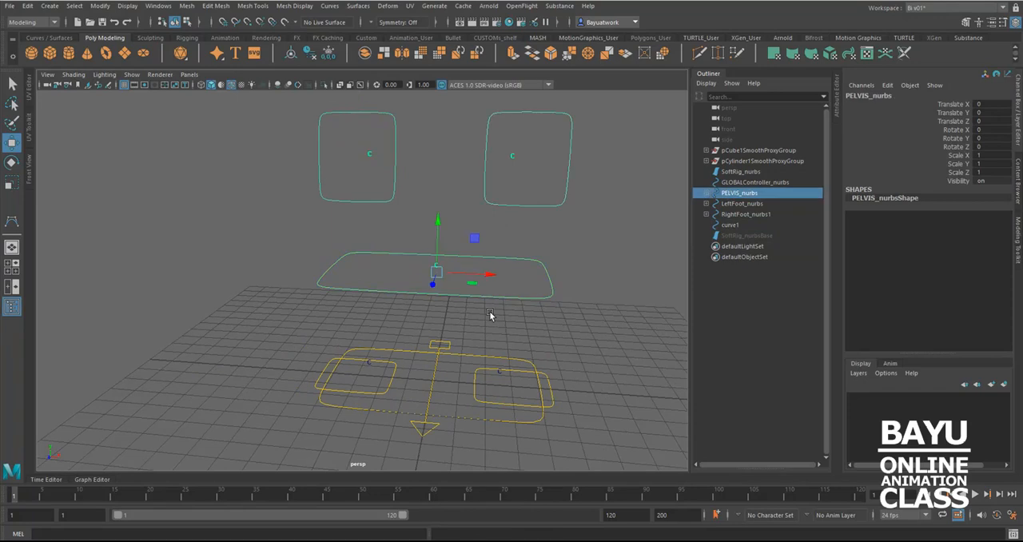
{"action": "left_click", "coordinate": [438, 393], "text": "shift"}
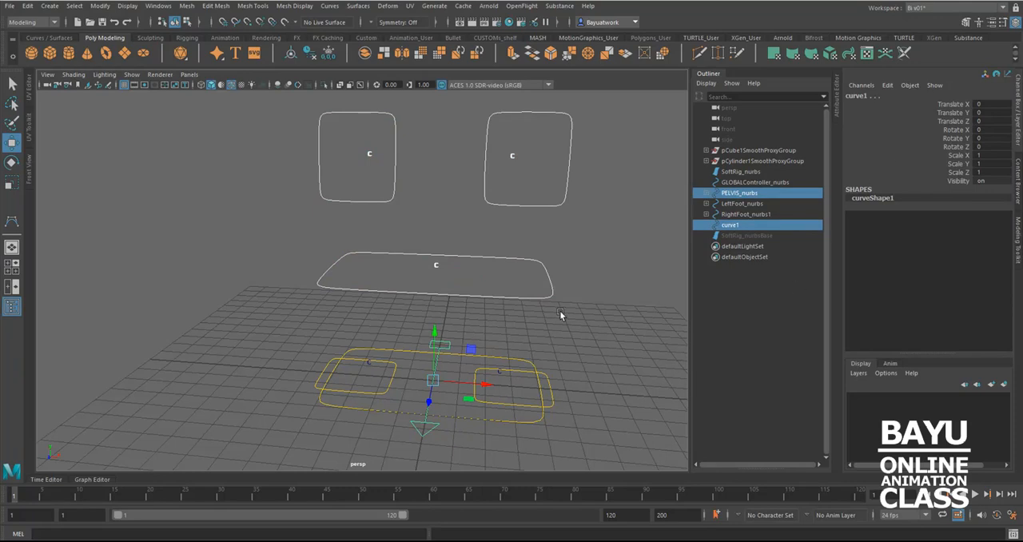
{"action": "key", "text": "p"}
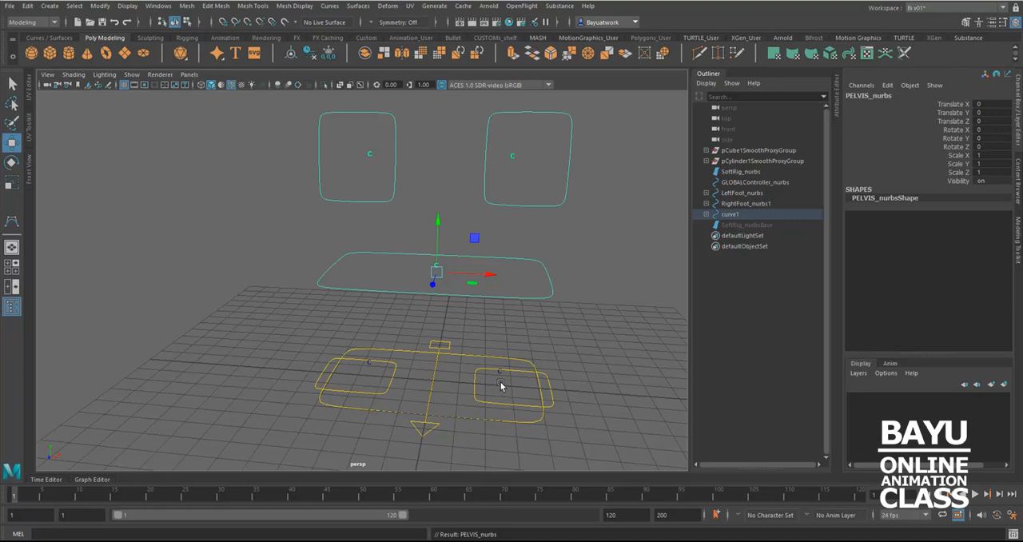
Parent the left and right foot controllers under GLOBALController_nurbs
{"action": "left_click_drag", "start_coordinate": [381, 387], "coordinate": [398, 399]}
{"action": "left_click", "coordinate": [475, 397], "text": "shift"}
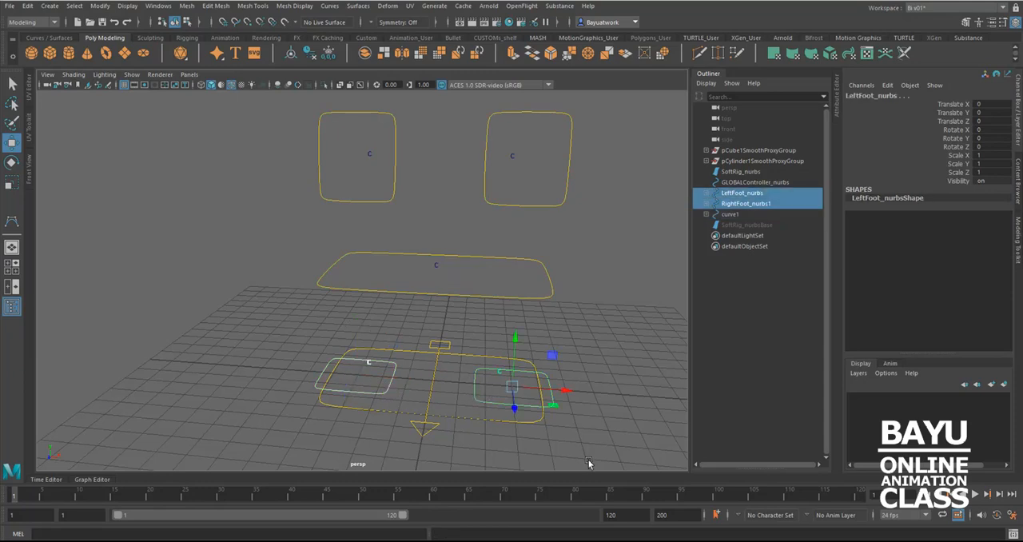
{"action": "left_click", "coordinate": [470, 416], "text": "shift"}
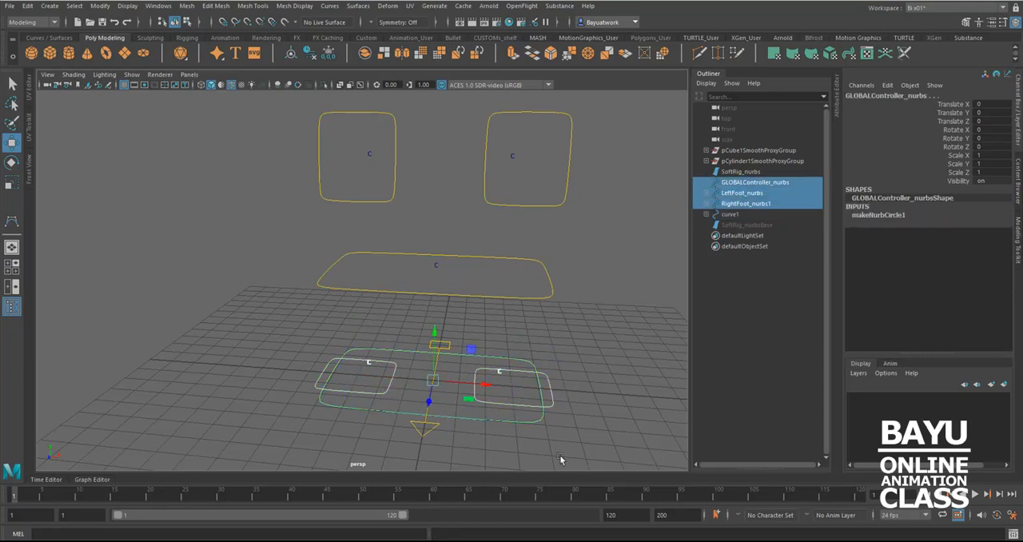
{"action": "key", "text": "p"}
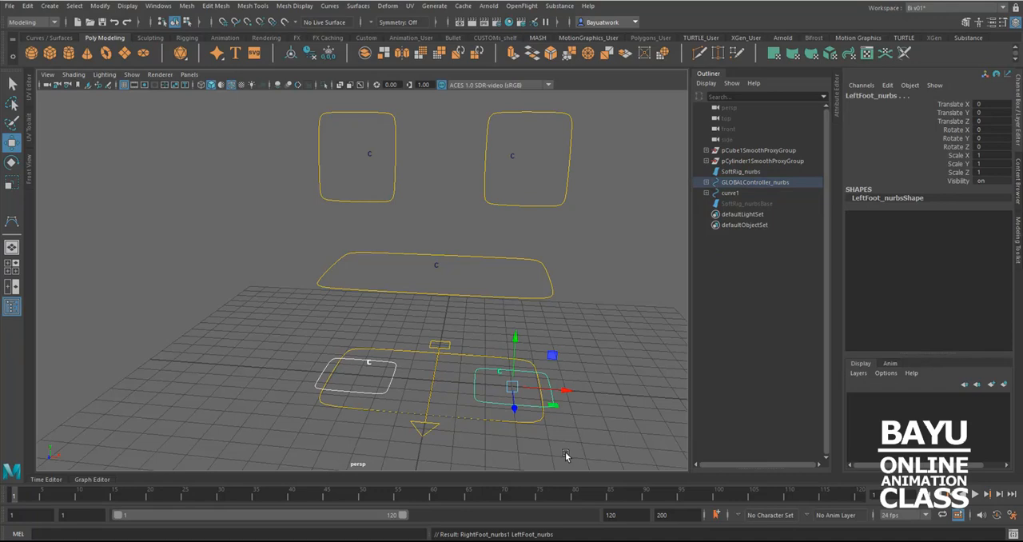
Inspect the arrow-shaped curve1 control and the pelvis controller parented beneath it
{"action": "left_click_drag", "start_coordinate": [391, 318], "coordinate": [516, 383], "text": "alt"}
{"action": "scroll", "coordinate": [516, 384], "scroll_direction": "up", "scroll_amount": 3}
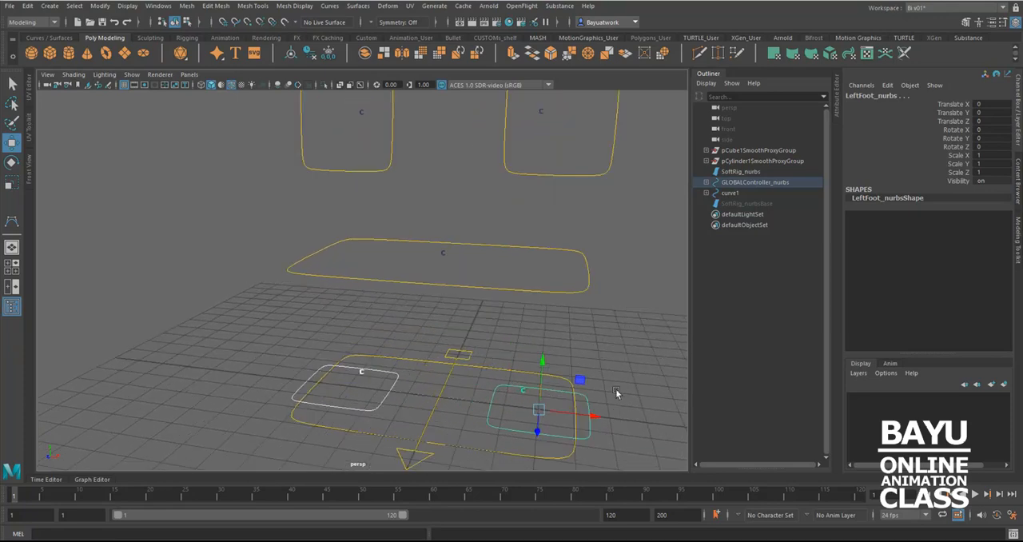
{"action": "middle_click_drag", "start_coordinate": [599, 385], "coordinate": [555, 302], "text": "alt"}
{"action": "scroll", "coordinate": [552, 347], "scroll_direction": "up", "scroll_amount": 5}
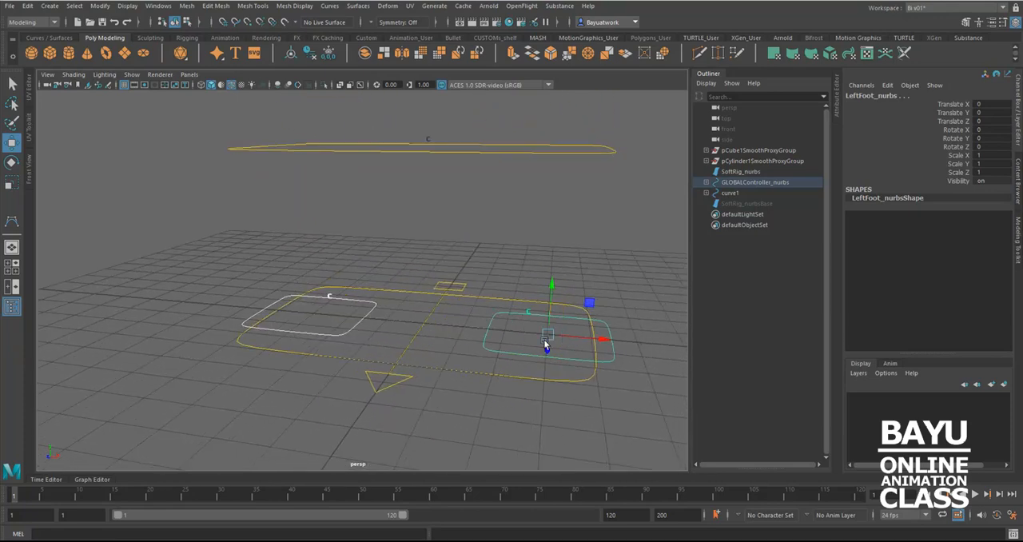
{"action": "left_click", "coordinate": [352, 391]}
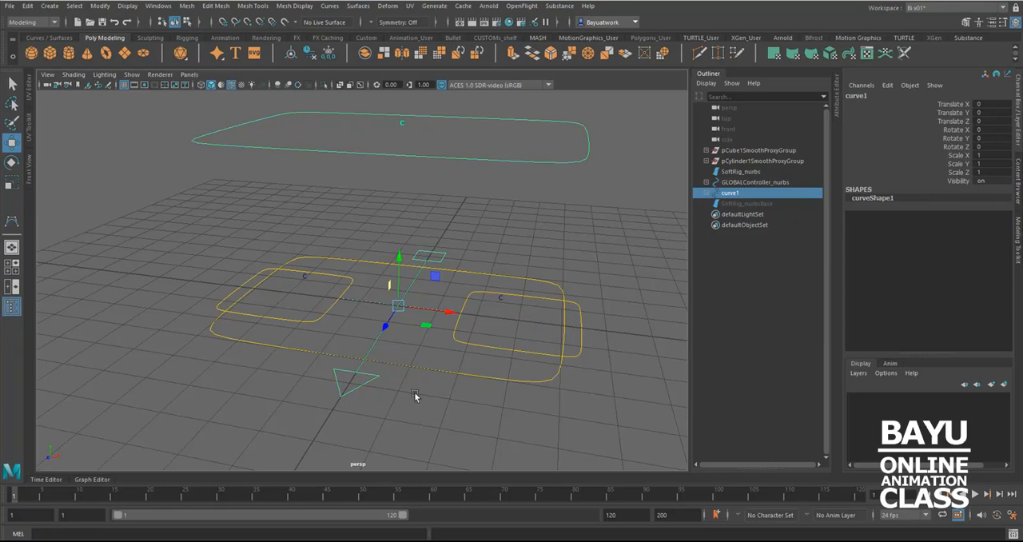
{"action": "middle_click_drag", "start_coordinate": [410, 376], "coordinate": [412, 393], "text": "alt"}
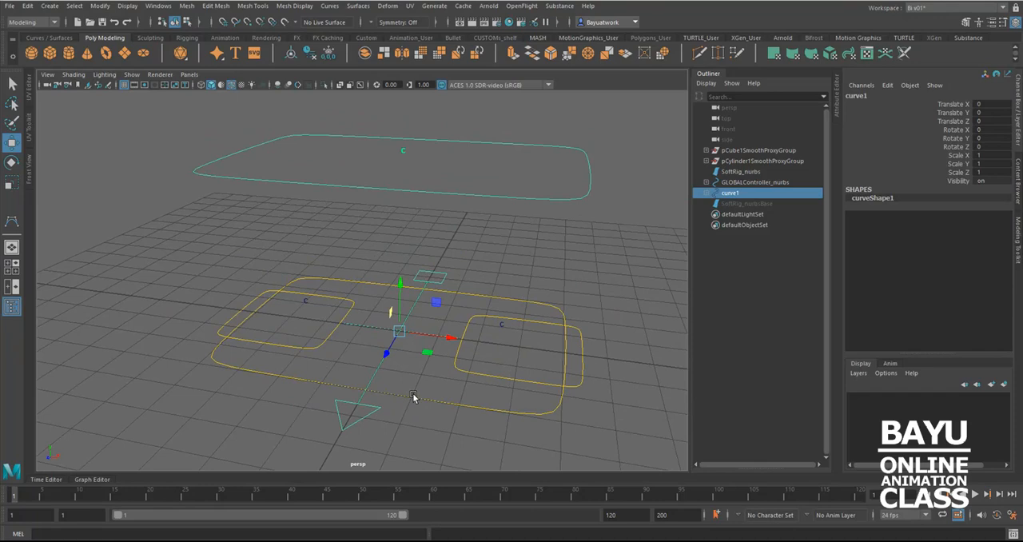
{"action": "left_click", "coordinate": [423, 200]}
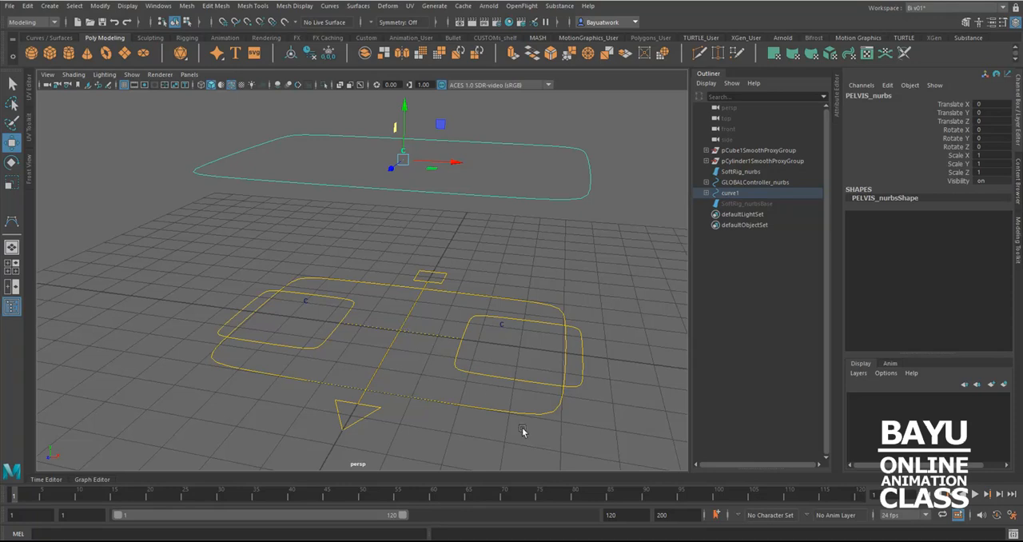
Point-constrain curve1 to LeftFoot_nurbs on the X and Z axes only, with weight 1 and without maintaining offset
{"action": "left_click", "coordinate": [497, 389]}
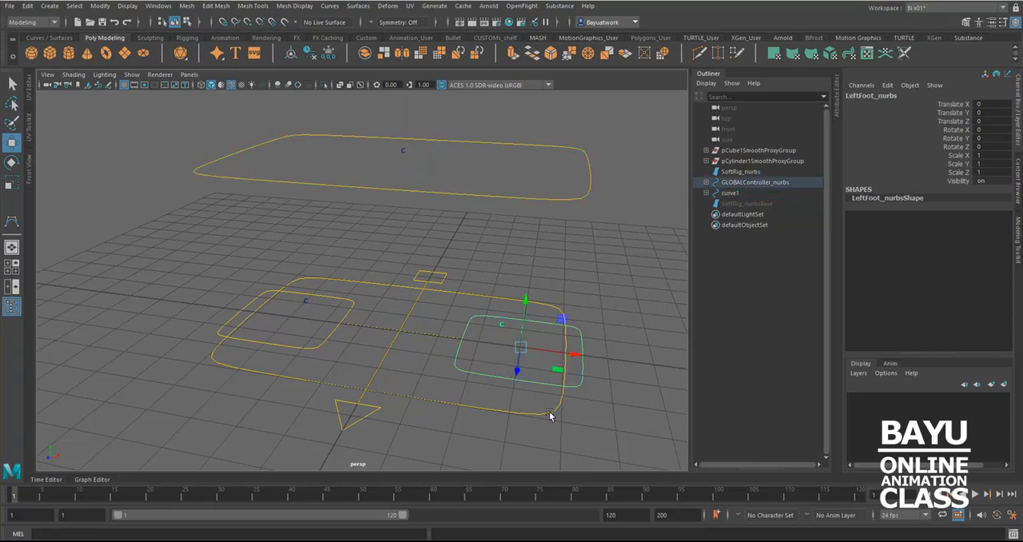
{"action": "left_click", "coordinate": [374, 379]}
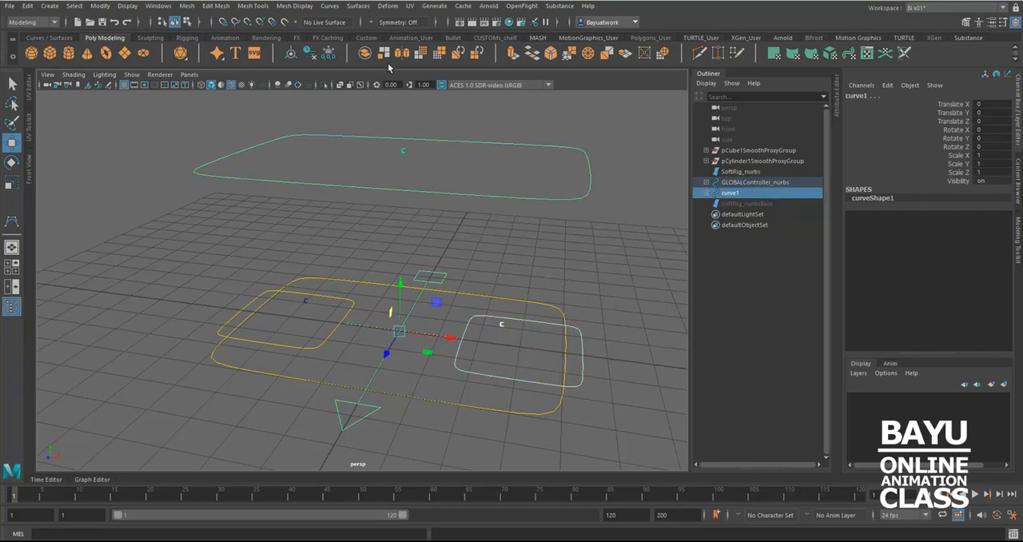
{"action": "left_click", "coordinate": [36, 25]}
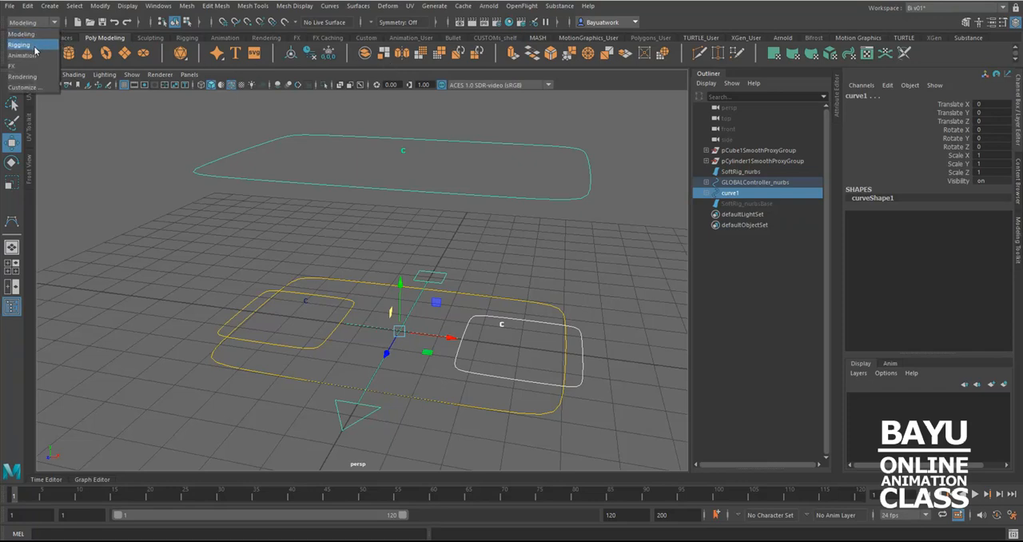
{"action": "left_click", "coordinate": [34, 46]}
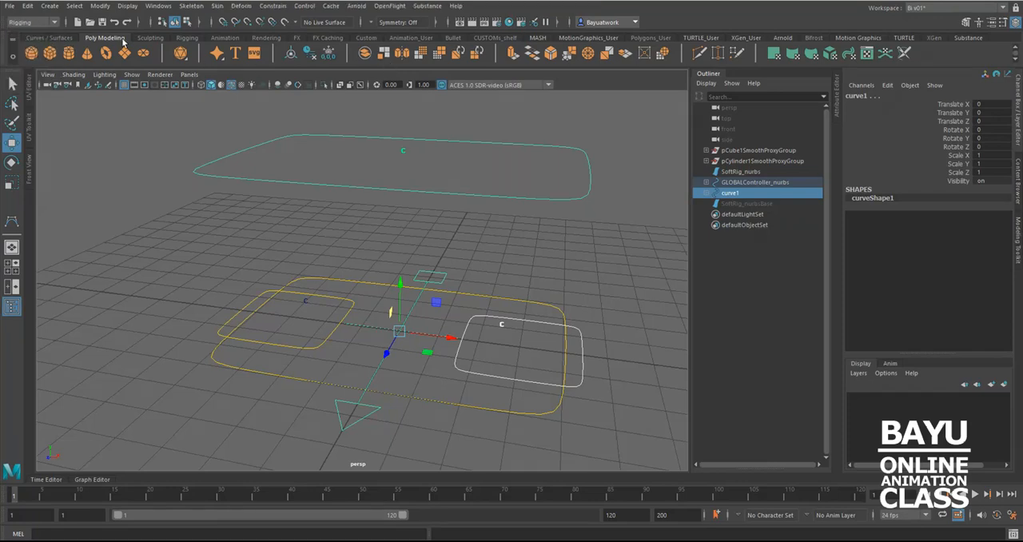
{"action": "left_click", "coordinate": [273, 7]}
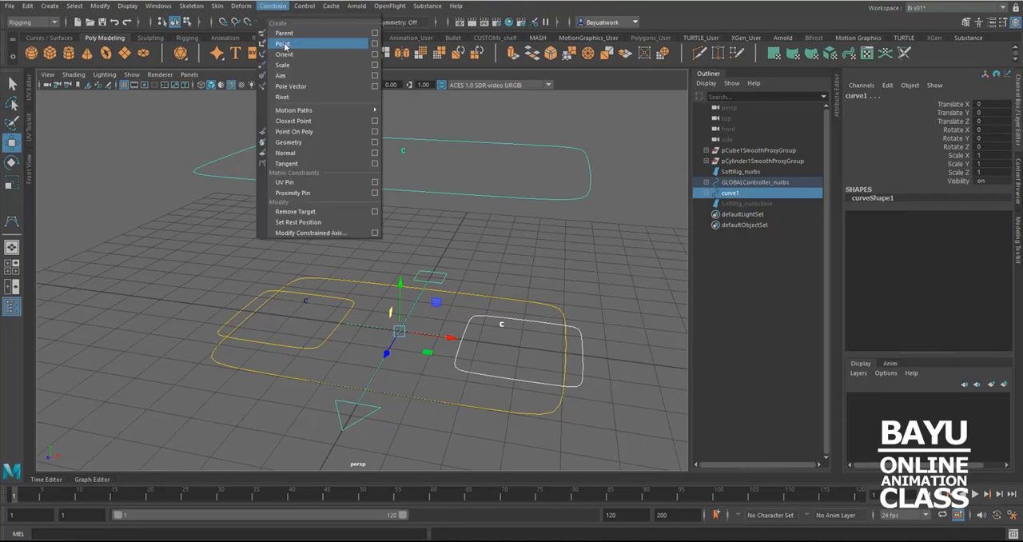
{"action": "left_click", "coordinate": [374, 44]}
{"action": "left_click_drag", "start_coordinate": [657, 144], "coordinate": [729, 122]}
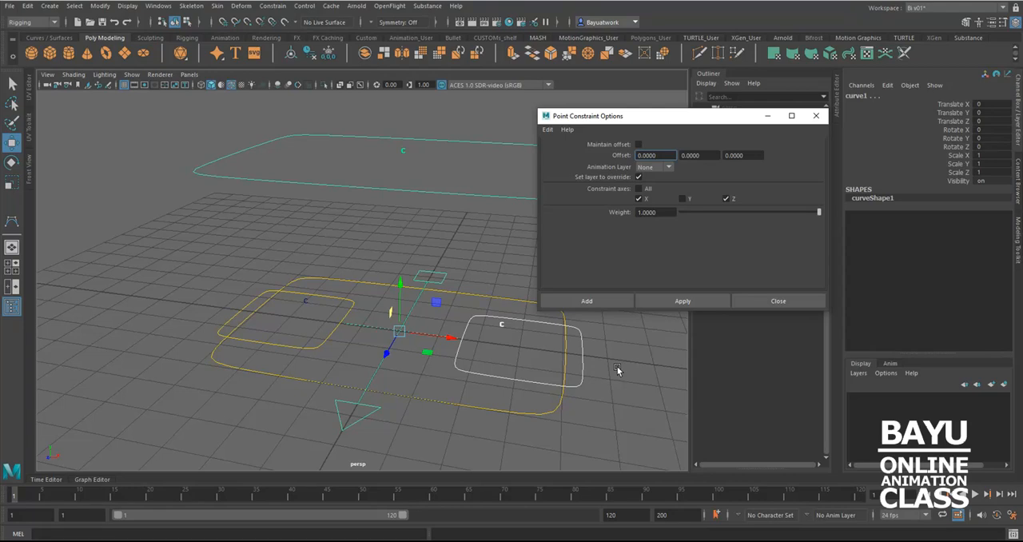
{"action": "left_click", "coordinate": [670, 304]}
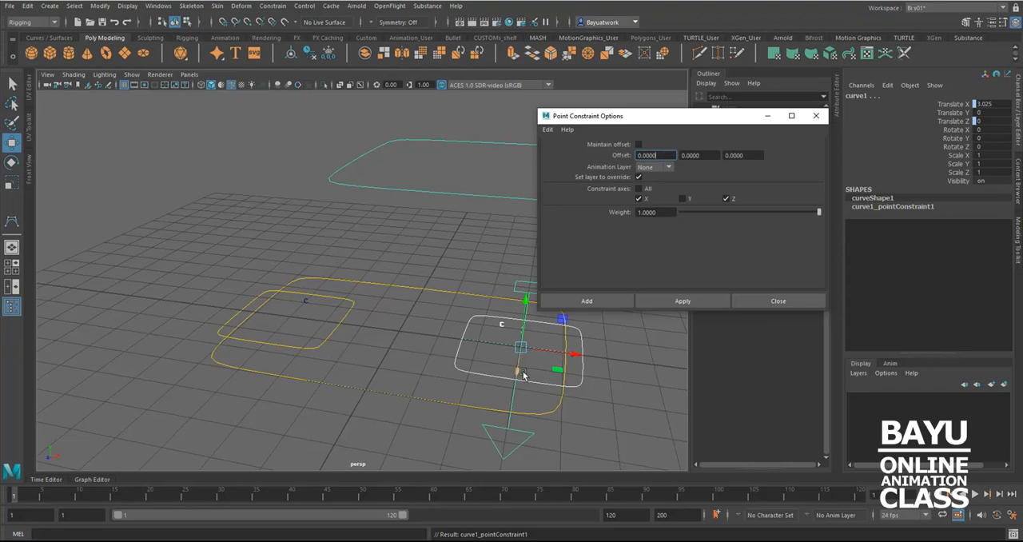
Add RightFoot_nurbs1 as a second point-constraint target of curve1, using the same X and Z axes without offset
{"action": "left_click", "coordinate": [351, 346]}
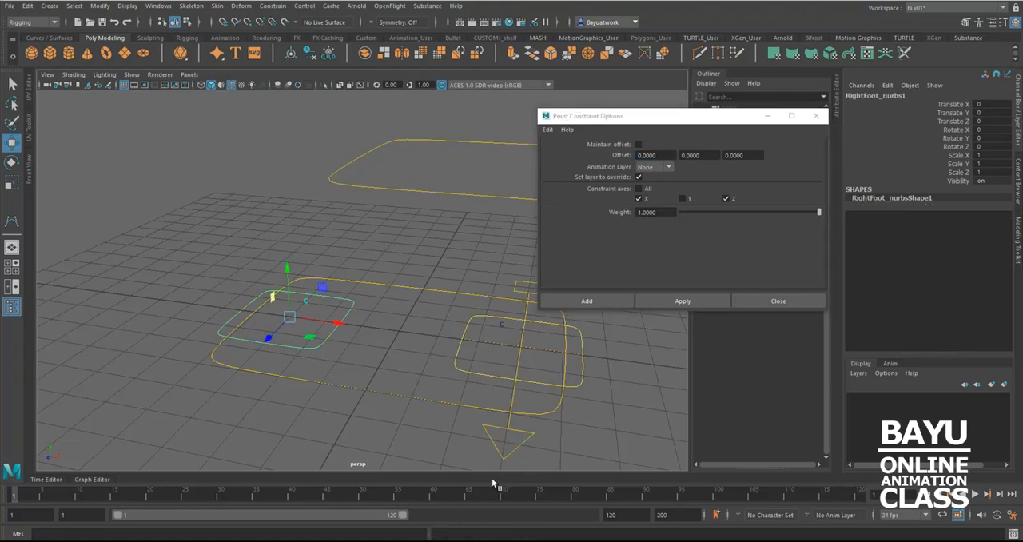
{"action": "left_click", "coordinate": [532, 455], "text": "shift"}
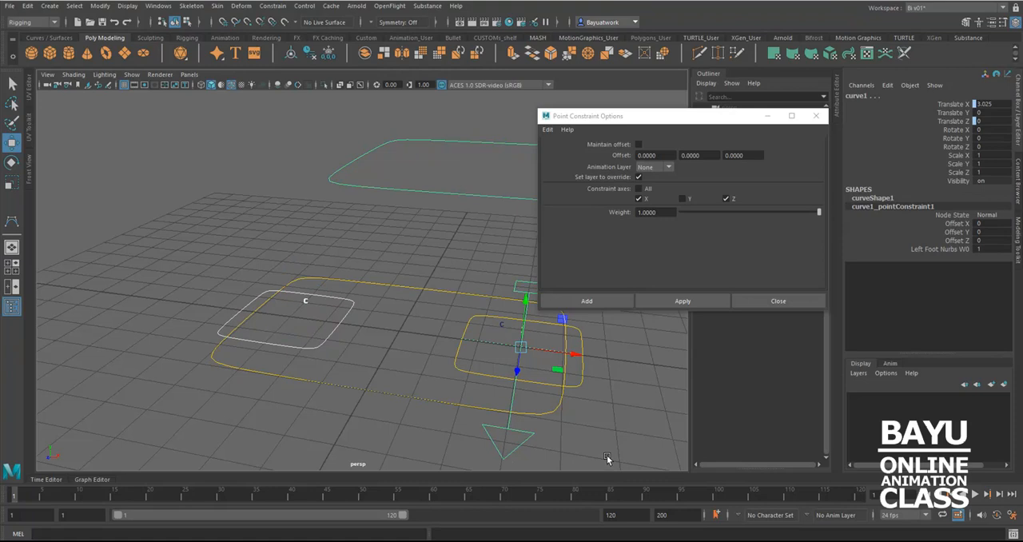
{"action": "left_click", "coordinate": [683, 301]}
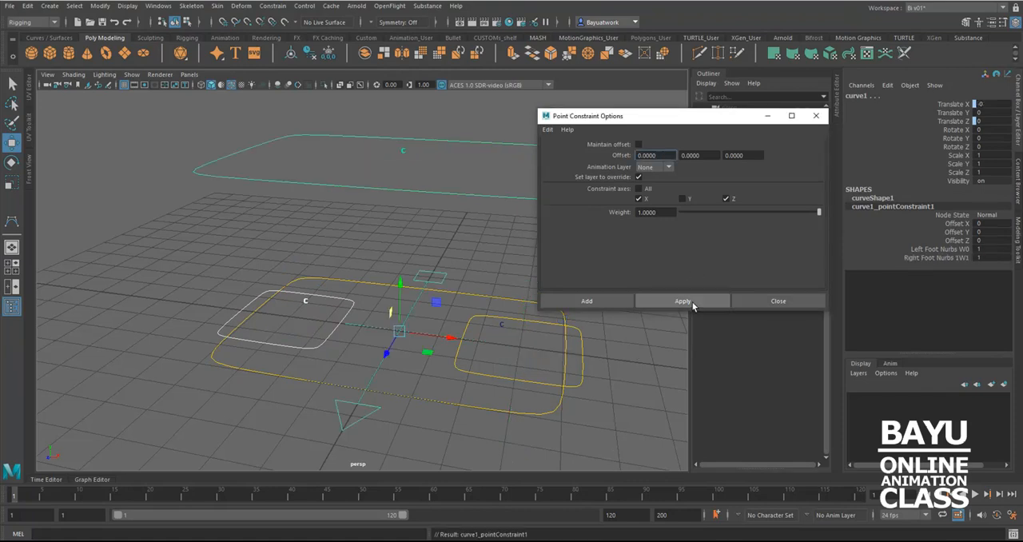
{"action": "middle_click_drag", "start_coordinate": [456, 375], "coordinate": [399, 359], "text": "alt"}
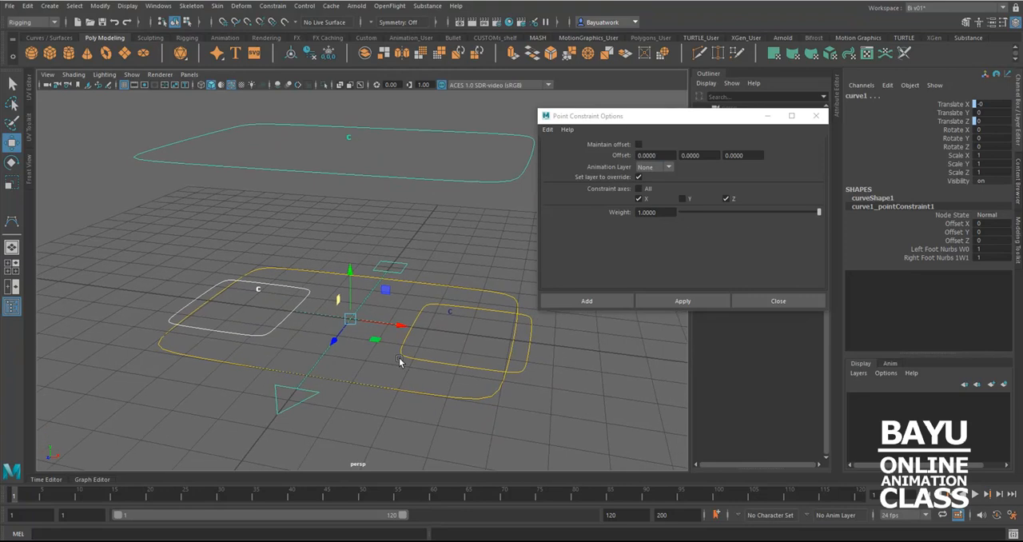
{"action": "left_click_drag", "start_coordinate": [414, 390], "coordinate": [415, 389], "text": "alt"}
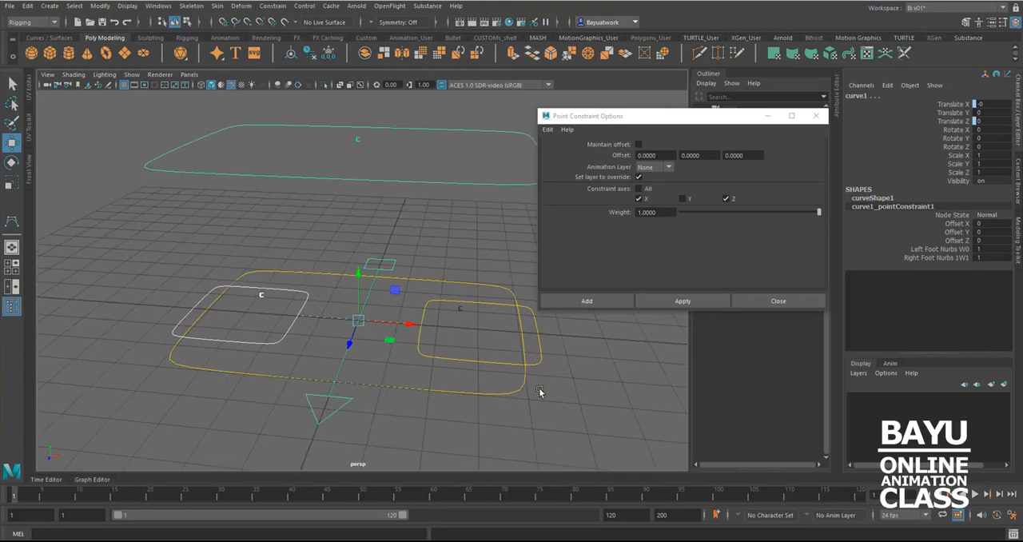
Test the point constraint by moving LeftFoot_nurbs about 7 units outward along X, and undo the move
{"action": "left_click", "coordinate": [541, 351]}
{"action": "left_click_drag", "start_coordinate": [440, 354], "coordinate": [420, 358], "text": "alt"}
{"action": "scroll", "coordinate": [390, 372], "scroll_direction": "down", "scroll_amount": 10}
{"action": "left_click_drag", "start_coordinate": [421, 348], "coordinate": [544, 354]}
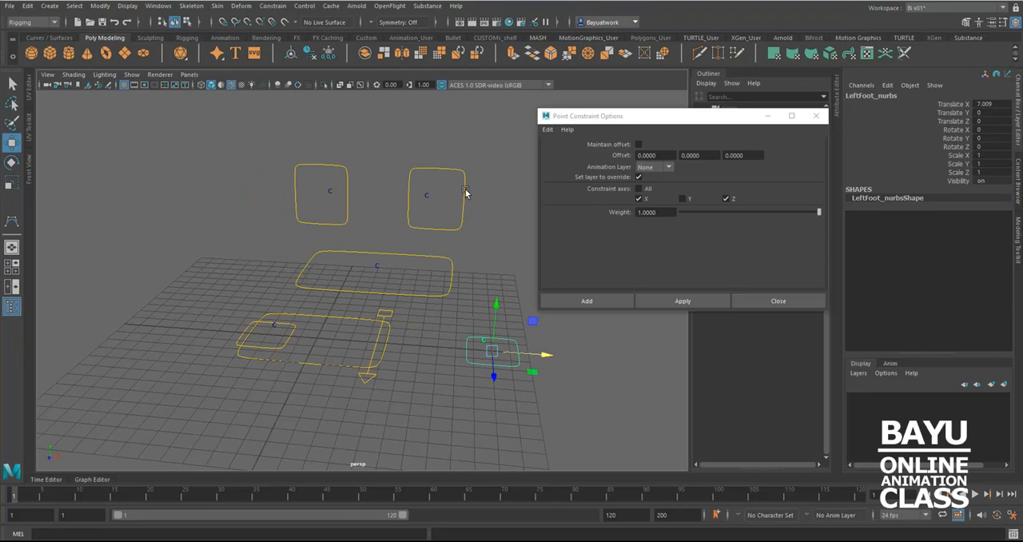
{"action": "left_click", "coordinate": [429, 296]}
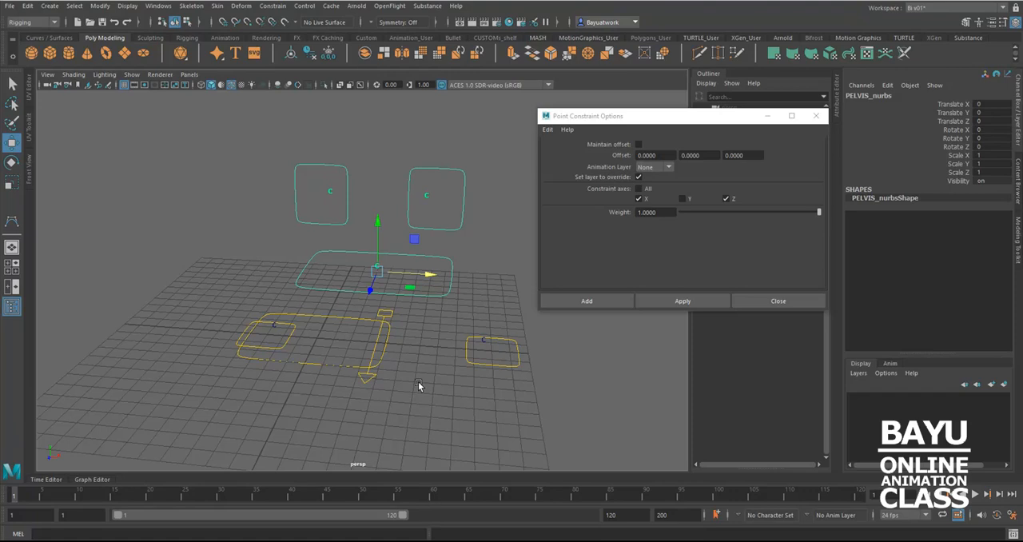
{"action": "key", "text": "ctrl+z"}
{"action": "key", "text": "ctrl+z"}
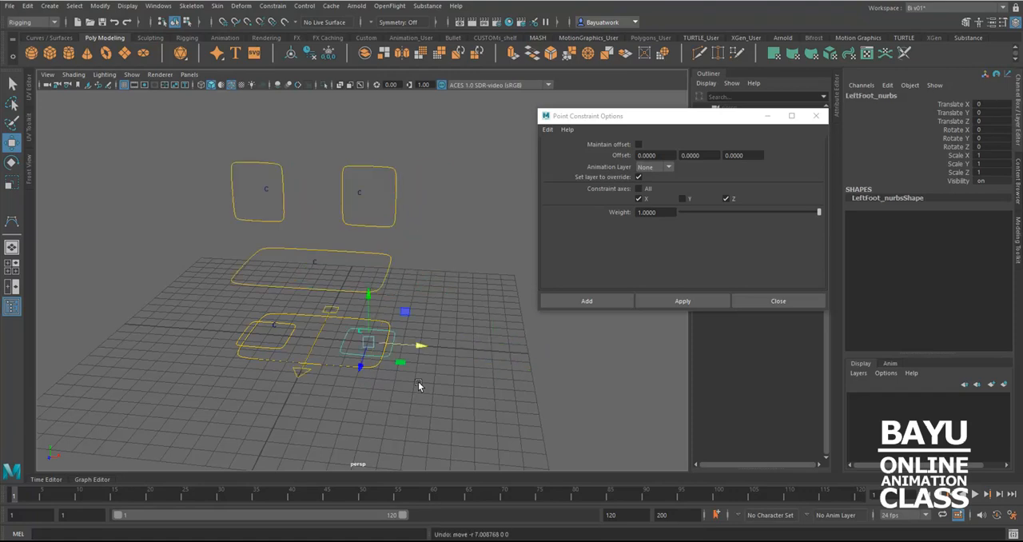
Test the point constraint from the other side by moving RightFoot_nurbs1 outward along X, and undo the move
{"action": "left_click", "coordinate": [289, 340]}
{"action": "left_click_drag", "start_coordinate": [315, 343], "coordinate": [253, 328]}
{"action": "key", "text": "ctrl+z"}
{"action": "middle_click_drag", "start_coordinate": [388, 374], "coordinate": [410, 379], "text": "alt"}
{"action": "scroll", "coordinate": [410, 382], "scroll_direction": "up", "scroll_amount": 5}
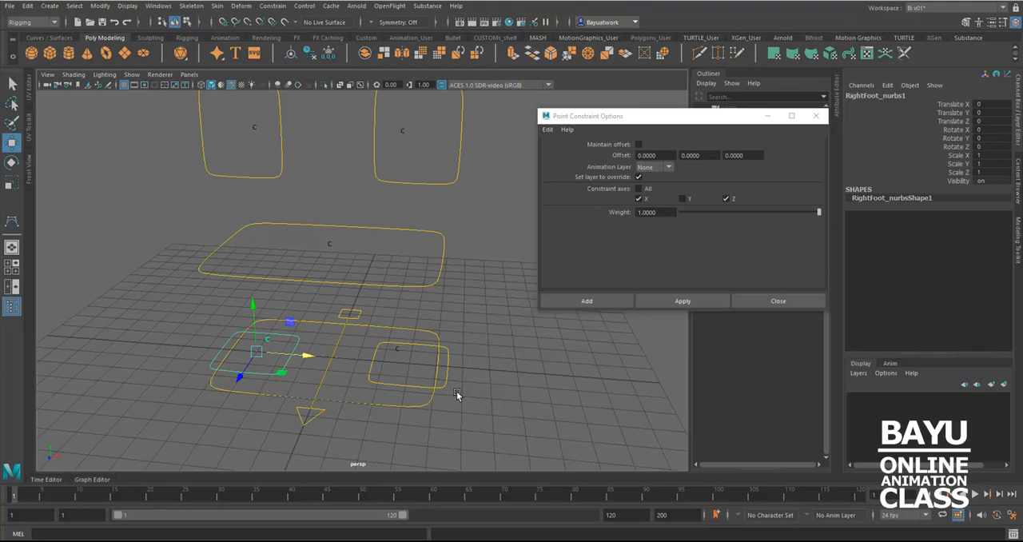
Rotate LeftFoot_nurbs about 29 degrees around Y to check whether curve1 follows, and undo the rotation
{"action": "left_click", "coordinate": [444, 387]}
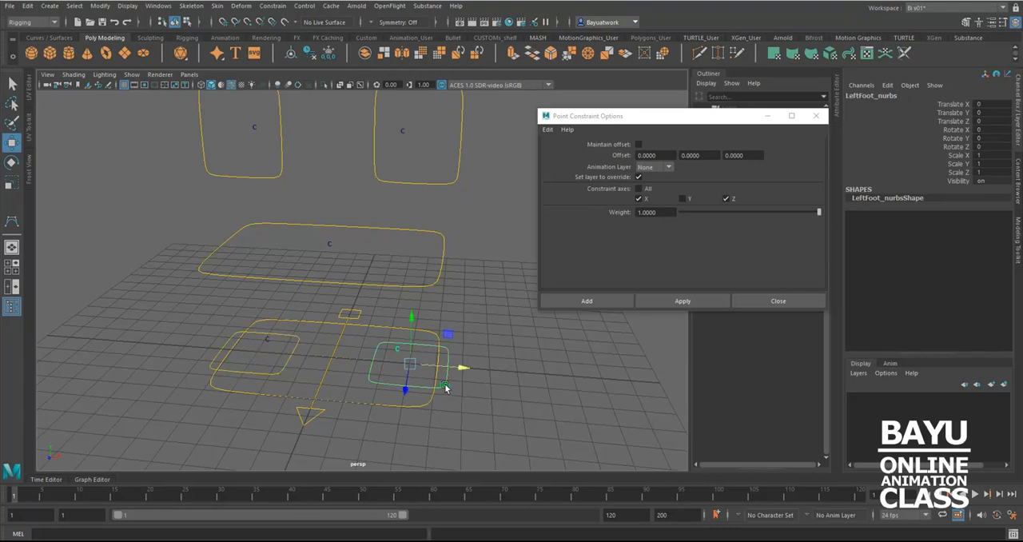
{"action": "key", "text": "e"}
{"action": "left_click_drag", "start_coordinate": [429, 392], "coordinate": [447, 384]}
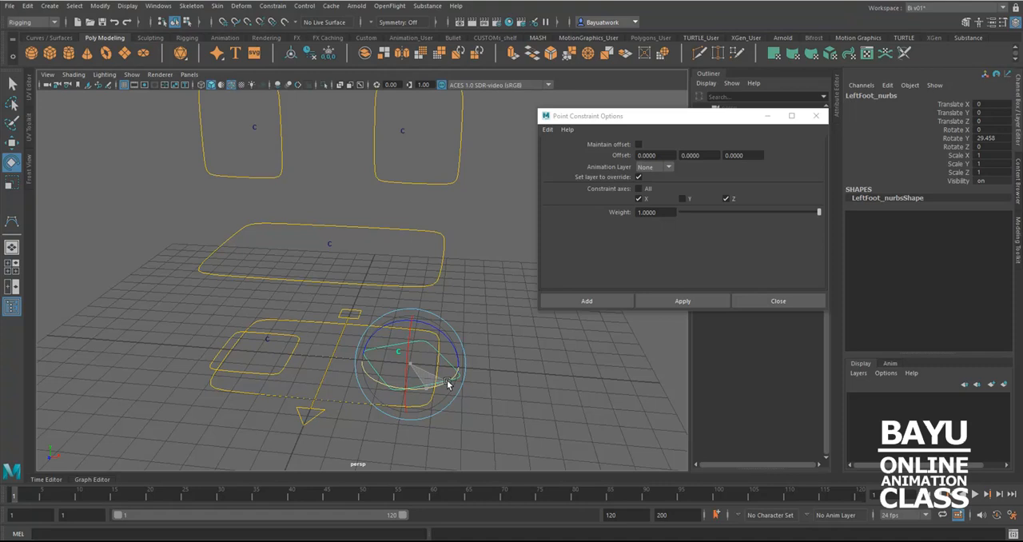
{"action": "key", "text": "ctrl+z"}
{"action": "key", "text": "ctrl+z"}
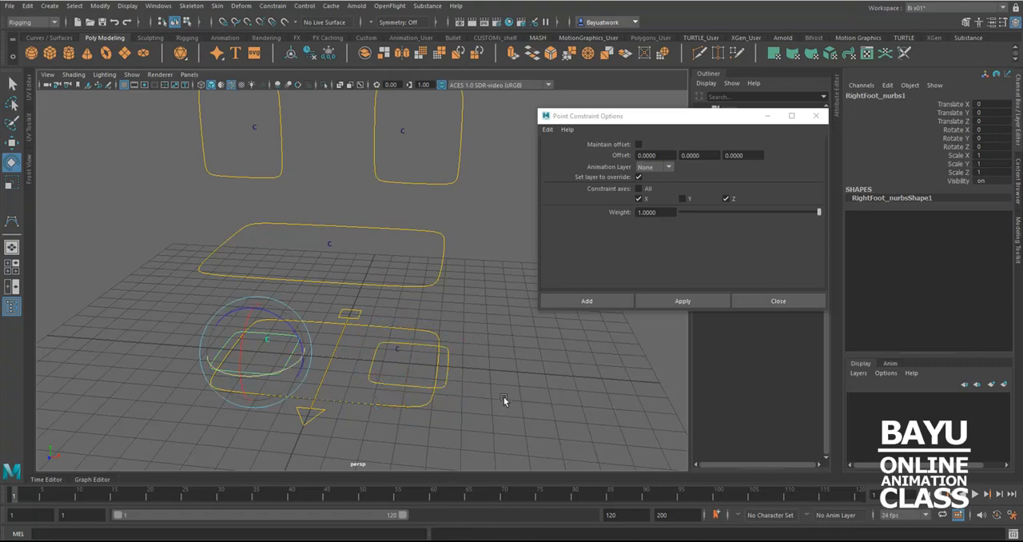
Close the point constraint options and orient-constrain curve1 to LeftFoot_nurbs on the Y axis only, with weight 1 and no maintained offset
{"action": "left_click", "coordinate": [503, 401]}
{"action": "left_click", "coordinate": [815, 116]}
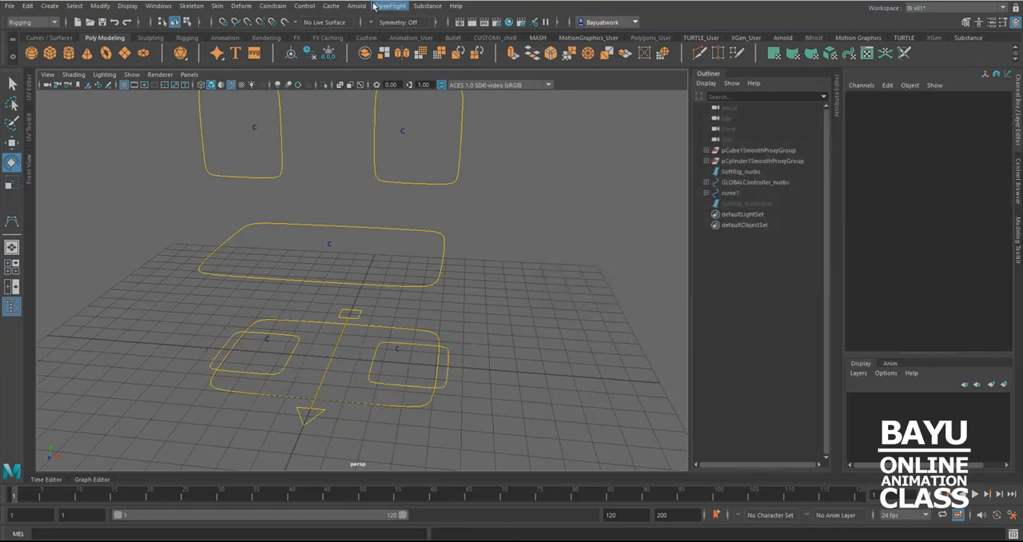
{"action": "left_click", "coordinate": [400, 391]}
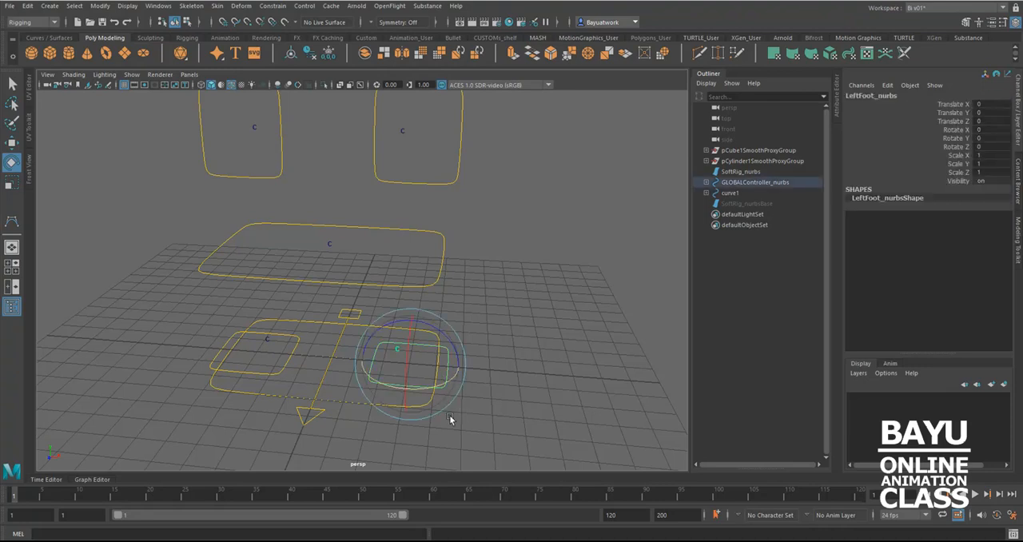
{"action": "key", "text": "q"}
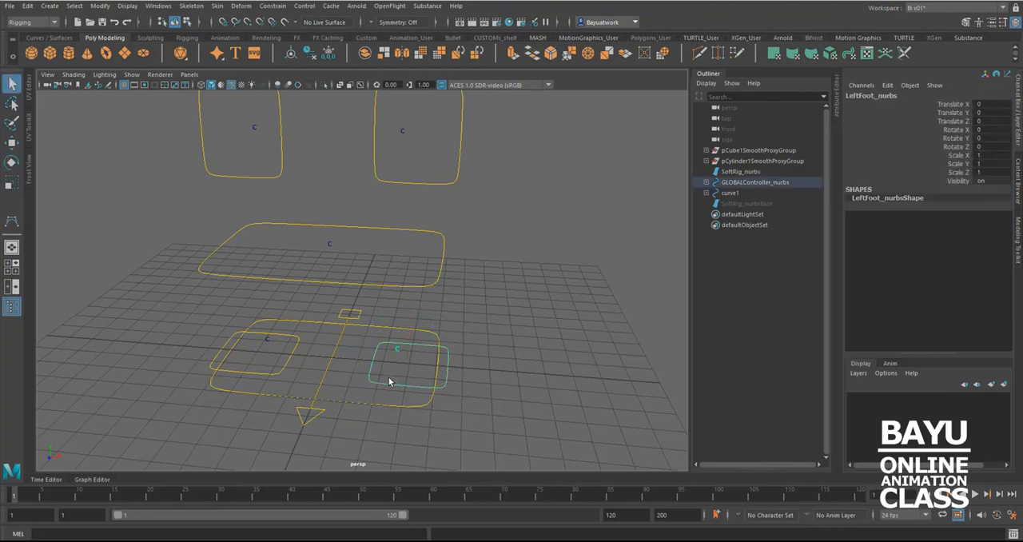
{"action": "left_click", "coordinate": [329, 385]}
{"action": "left_click", "coordinate": [272, 7]}
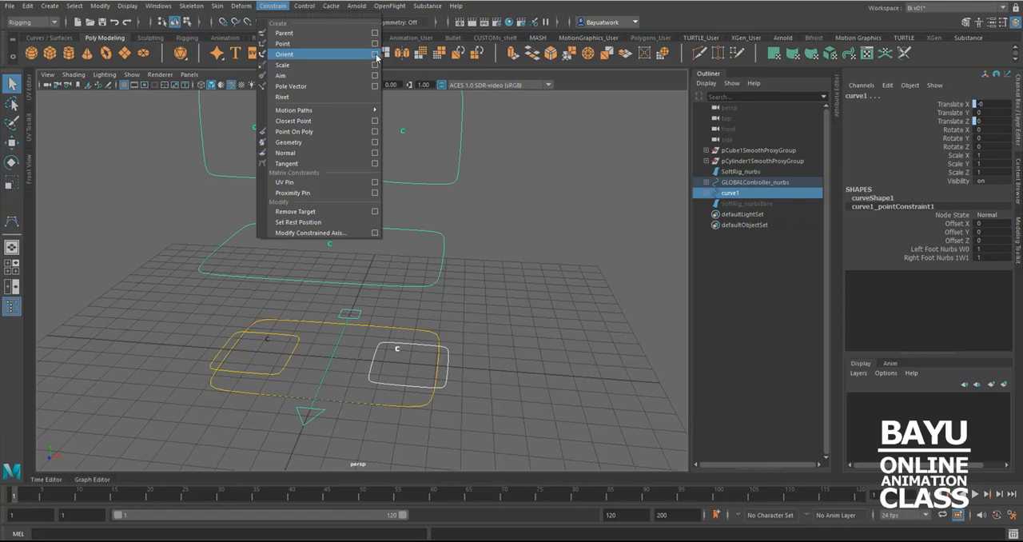
{"action": "left_click", "coordinate": [375, 55]}
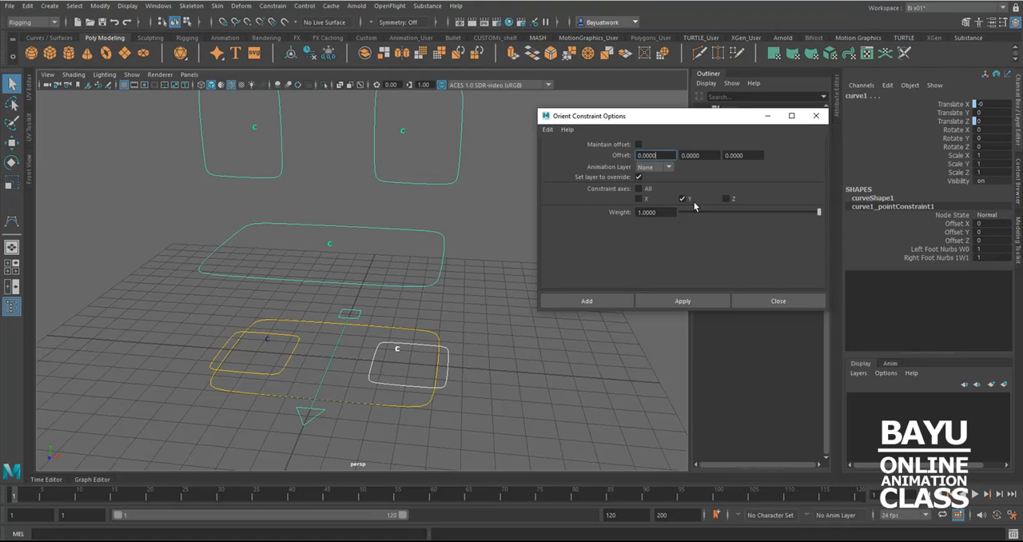
{"action": "left_click", "coordinate": [692, 300]}
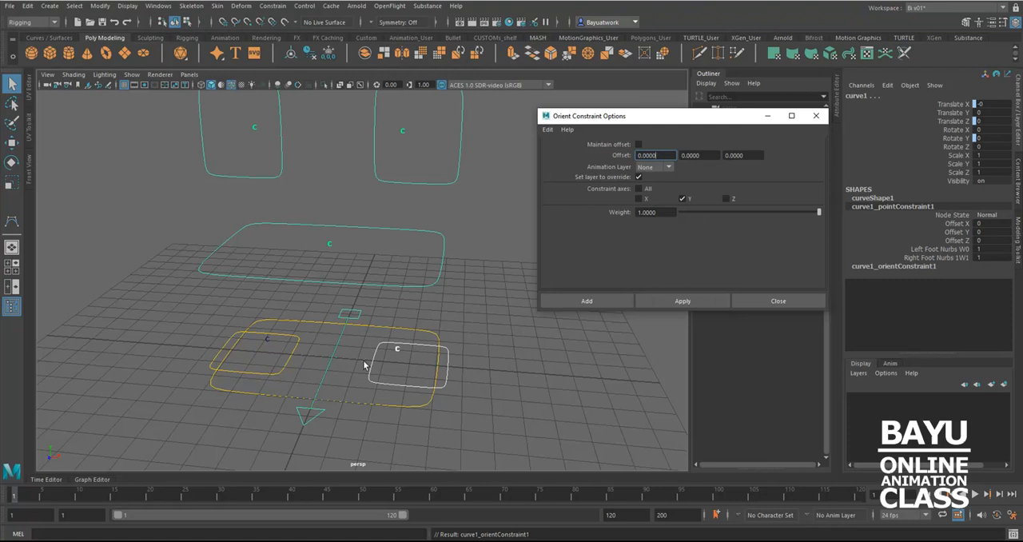
Test the orient constraint by rotating LeftFoot_nurbs about 21 degrees around Y, and undo the rotation
{"action": "left_click", "coordinate": [402, 377]}
{"action": "left_click_drag", "start_coordinate": [400, 373], "coordinate": [397, 394]}
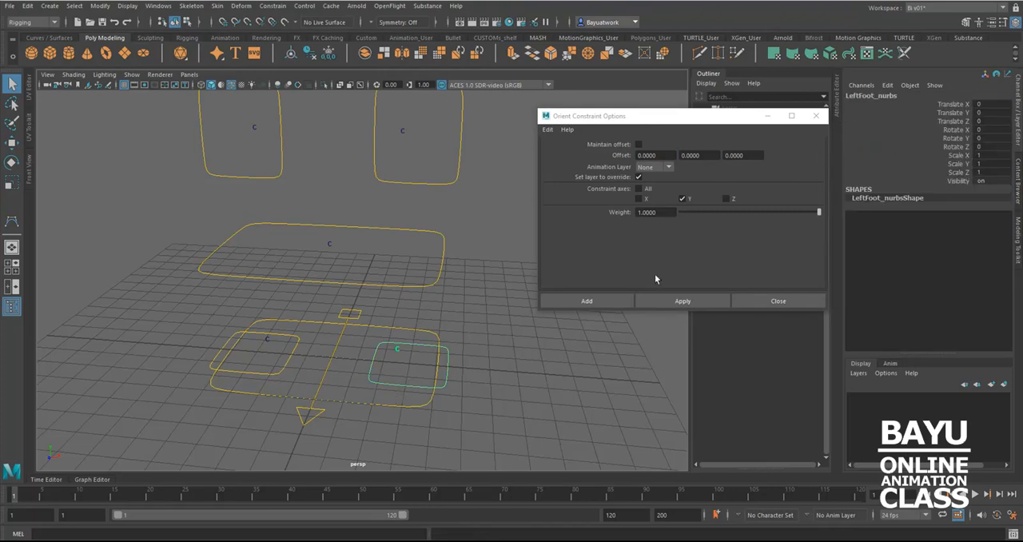
{"action": "key", "text": "e"}
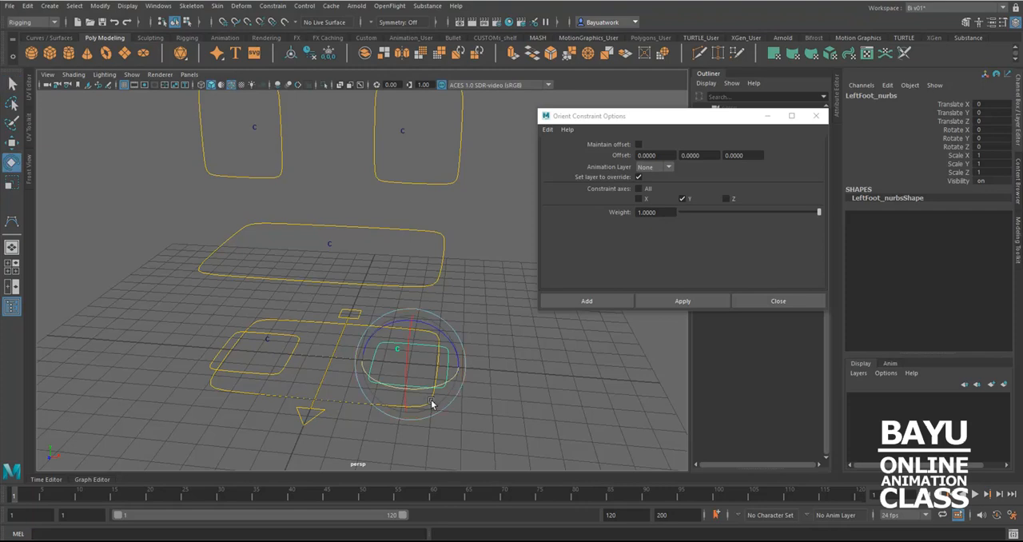
{"action": "left_click_drag", "start_coordinate": [423, 391], "coordinate": [497, 428]}
{"action": "key", "text": "ctrl+z"}
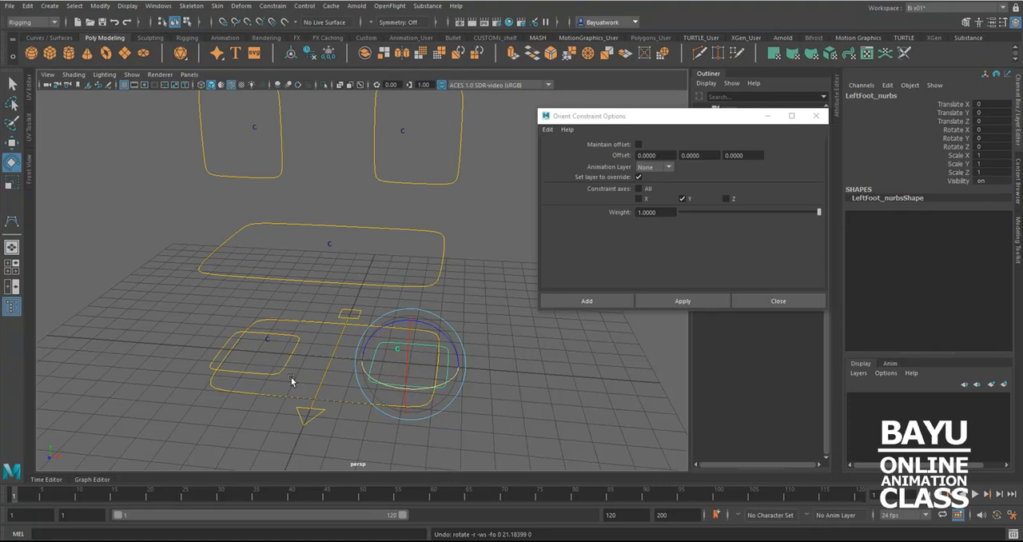
Add RightFoot_nurbs1 as a second orient-constraint target of curve1 on the Y axis only, and close the constraint options
{"action": "left_click", "coordinate": [267, 387]}
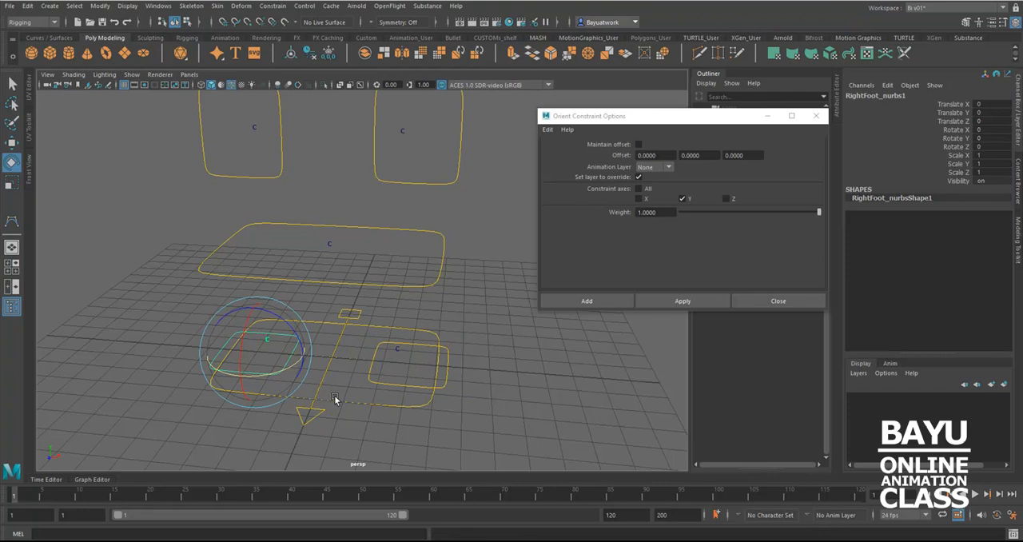
{"action": "key", "text": "q"}
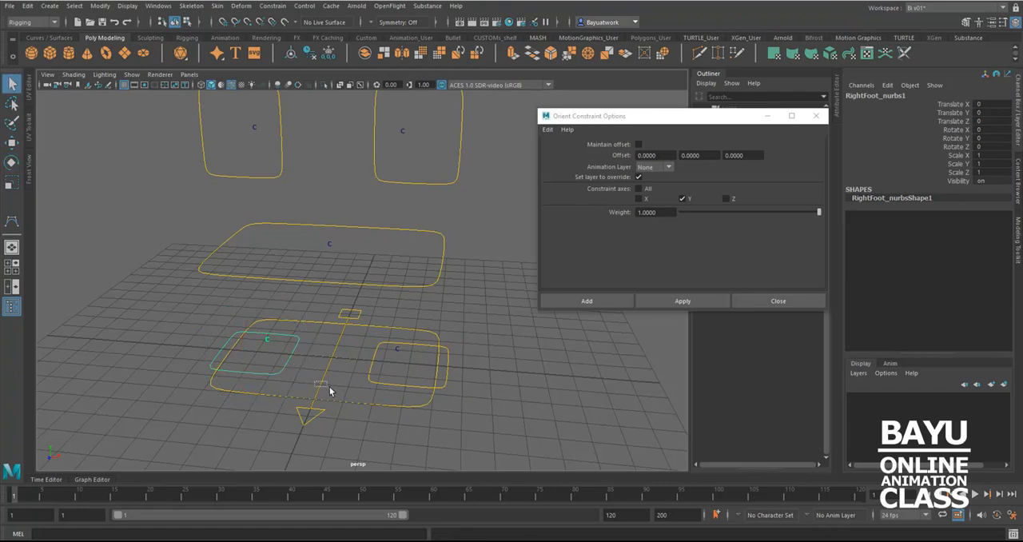
{"action": "left_click", "coordinate": [375, 402], "text": "shift"}
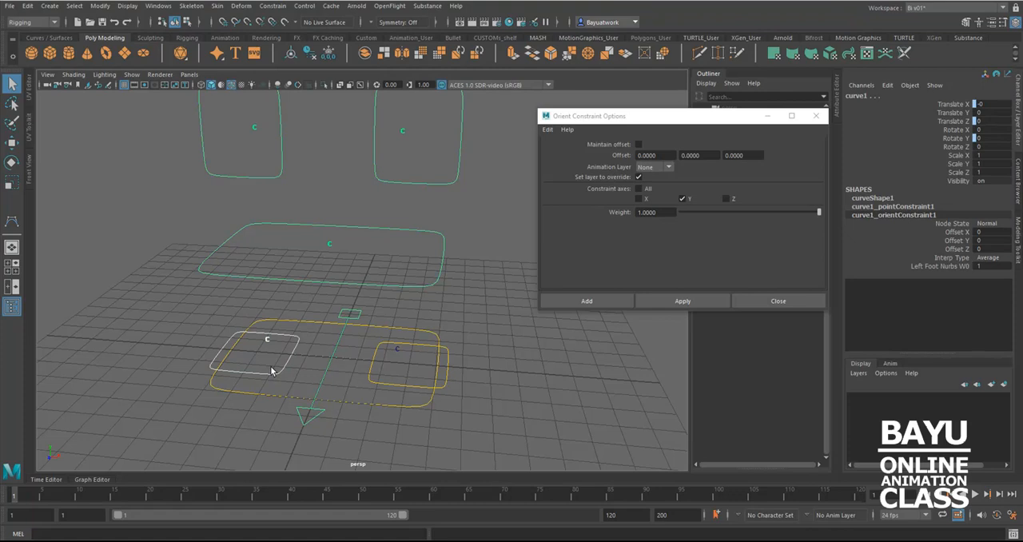
{"action": "left_click", "coordinate": [682, 300]}
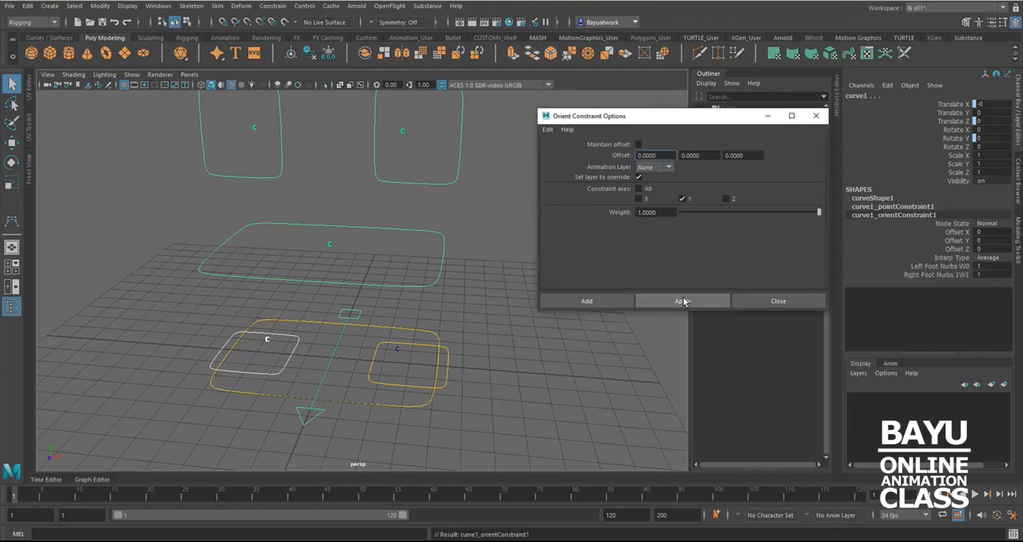
{"action": "left_click", "coordinate": [773, 302]}
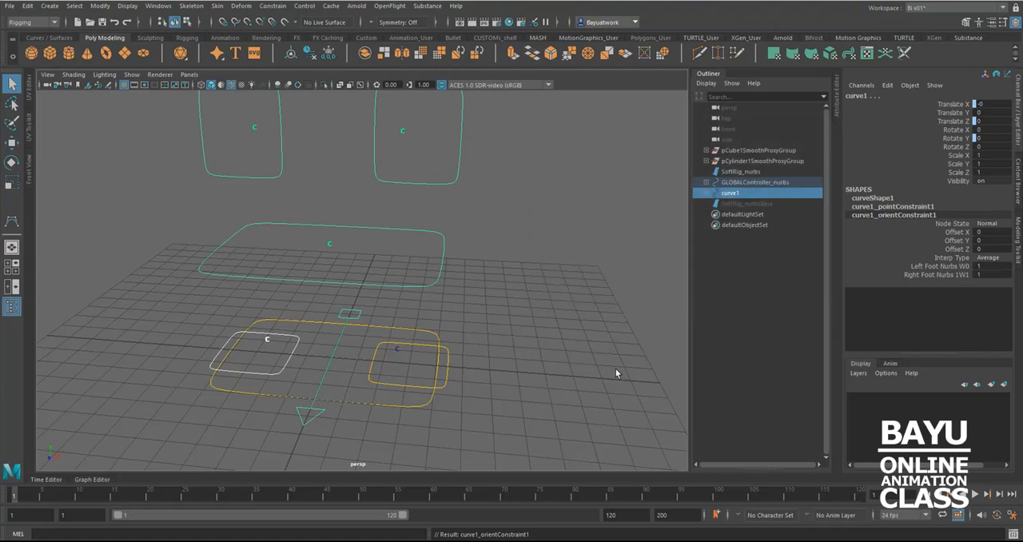
Test the averaged orientation by rotating LeftFoot_nurbs about 24 degrees and RightFoot_nurbs1 around Y, and undo both rotations
{"action": "left_click", "coordinate": [383, 385]}
{"action": "key", "text": "e"}
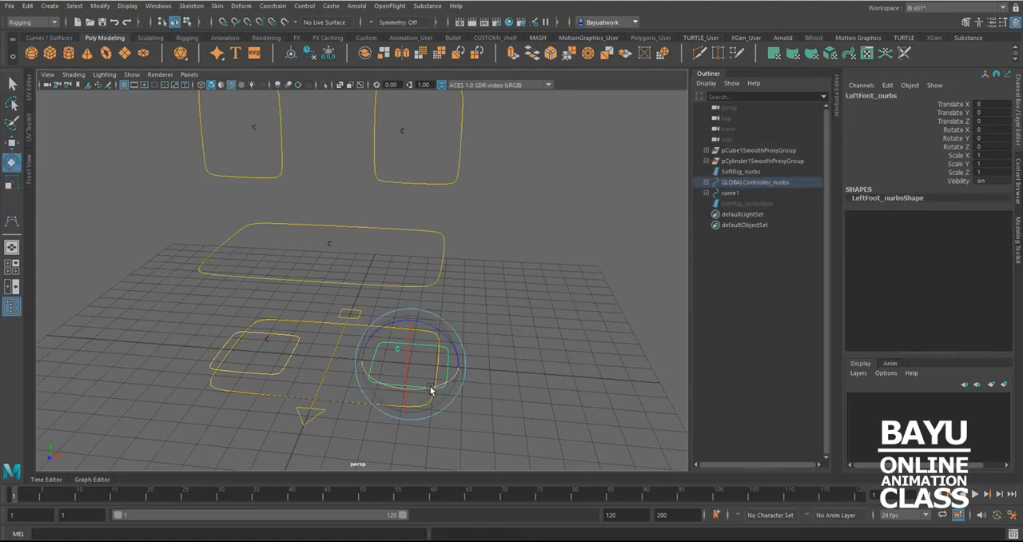
{"action": "left_click_drag", "start_coordinate": [429, 388], "coordinate": [446, 384]}
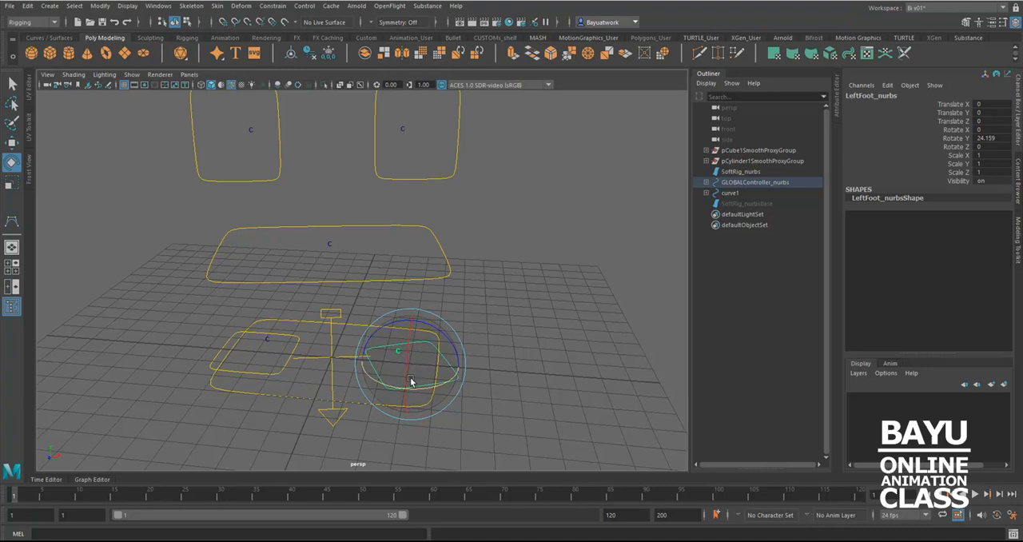
{"action": "left_click", "coordinate": [293, 386]}
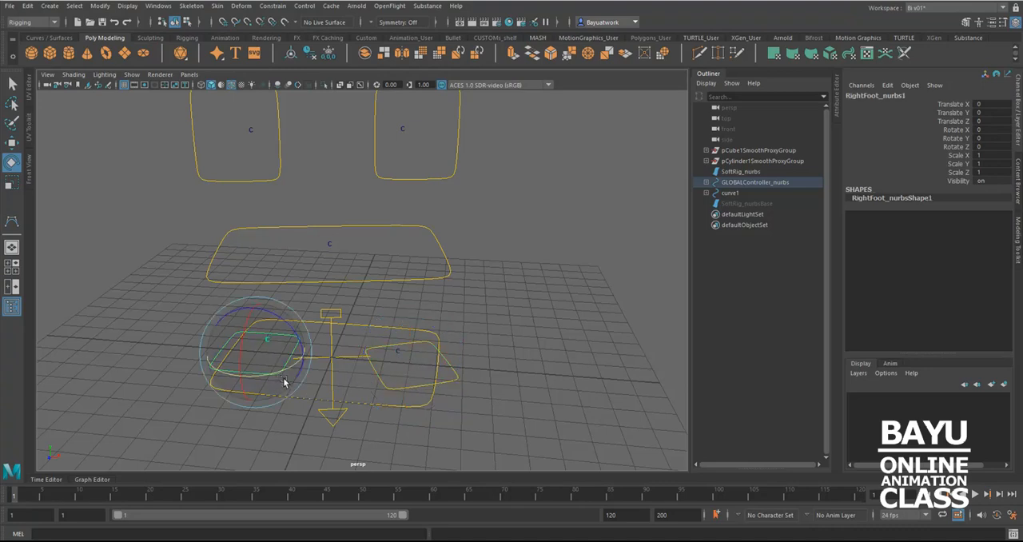
{"action": "left_click_drag", "start_coordinate": [286, 373], "coordinate": [264, 372]}
{"action": "key", "text": "ctrl+z"}
{"action": "key", "text": "ctrl+z"}
{"action": "key", "text": "ctrl+z"}
{"action": "left_click_drag", "start_coordinate": [360, 398], "coordinate": [385, 372], "text": "alt"}
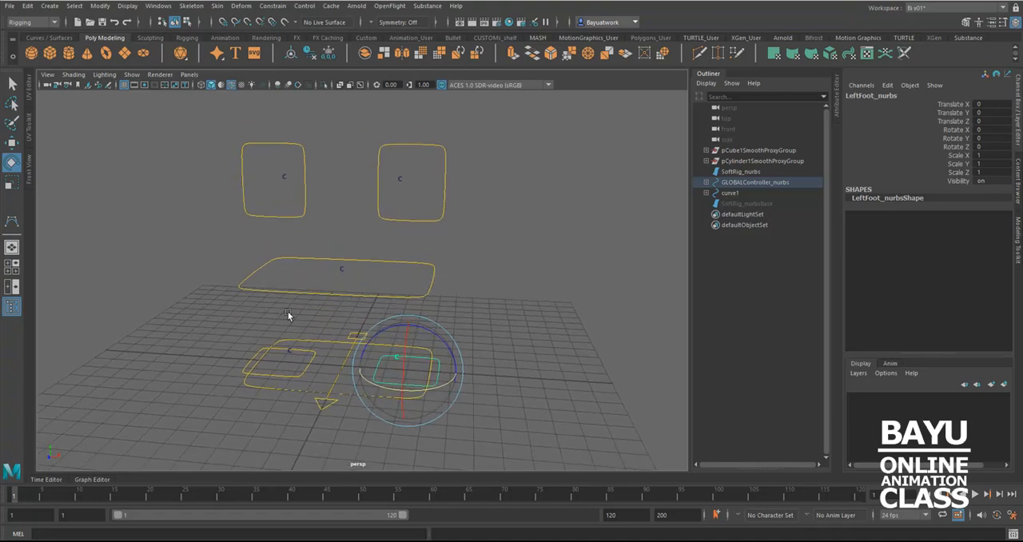
{"action": "left_click", "coordinate": [264, 287]}
{"action": "left_click_drag", "start_coordinate": [294, 197], "coordinate": [391, 212]}
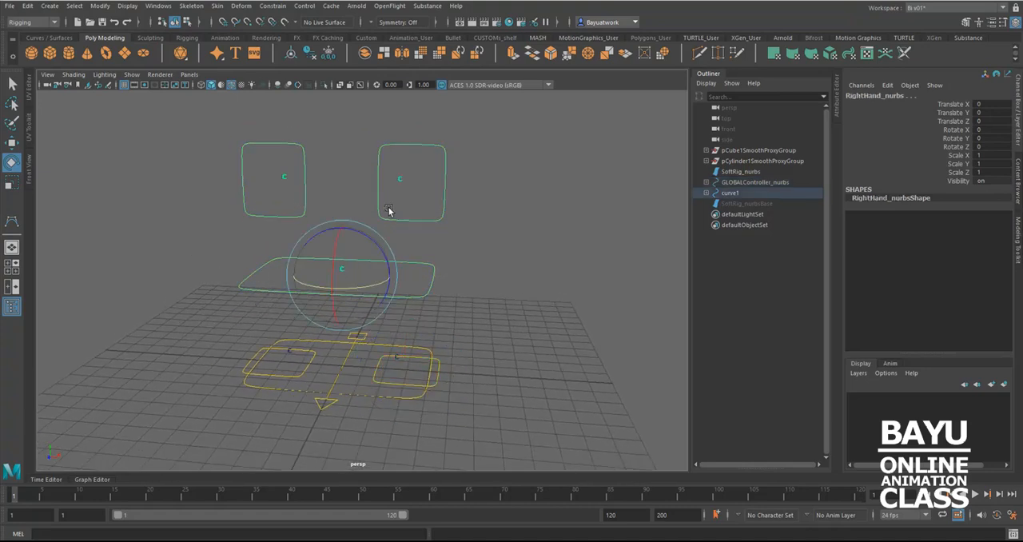
{"action": "left_click", "coordinate": [481, 314]}
{"action": "left_click_drag", "start_coordinate": [436, 313], "coordinate": [556, 311], "text": "alt"}
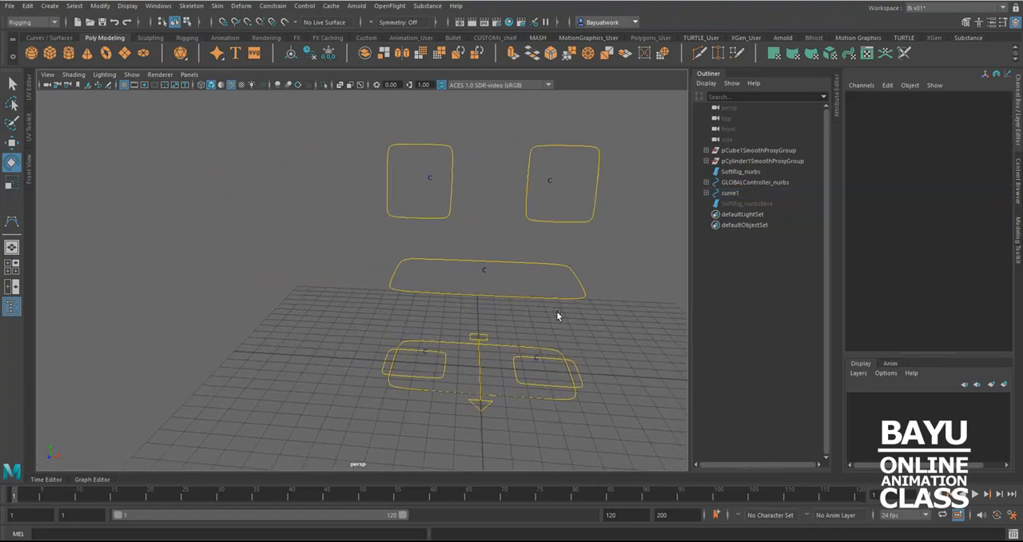
Show all object types in the perspective view to look over the full rig and models
{"action": "left_click", "coordinate": [130, 74]}
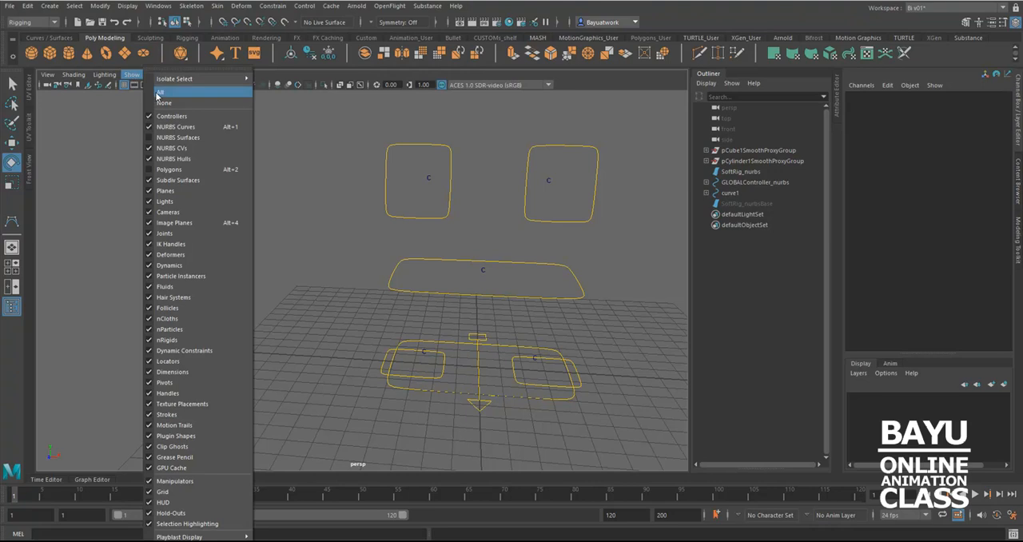
{"action": "left_click", "coordinate": [158, 92]}
{"action": "mouse_move", "coordinate": [389, 276]}
{"action": "left_mouse_down", "text": "alt"}
{"action": "mouse_move", "coordinate": [378, 287]}
{"action": "mouse_move", "coordinate": [391, 292]}
{"action": "left_mouse_up", "text": "alt"}
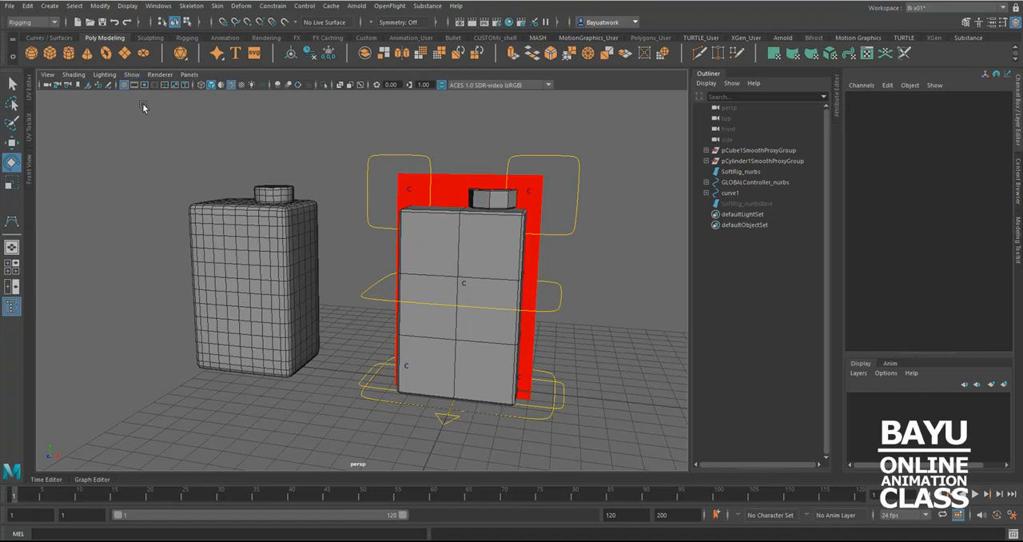
Hide every object type in the perspective view except NURBS surfaces
{"action": "left_click", "coordinate": [131, 75]}
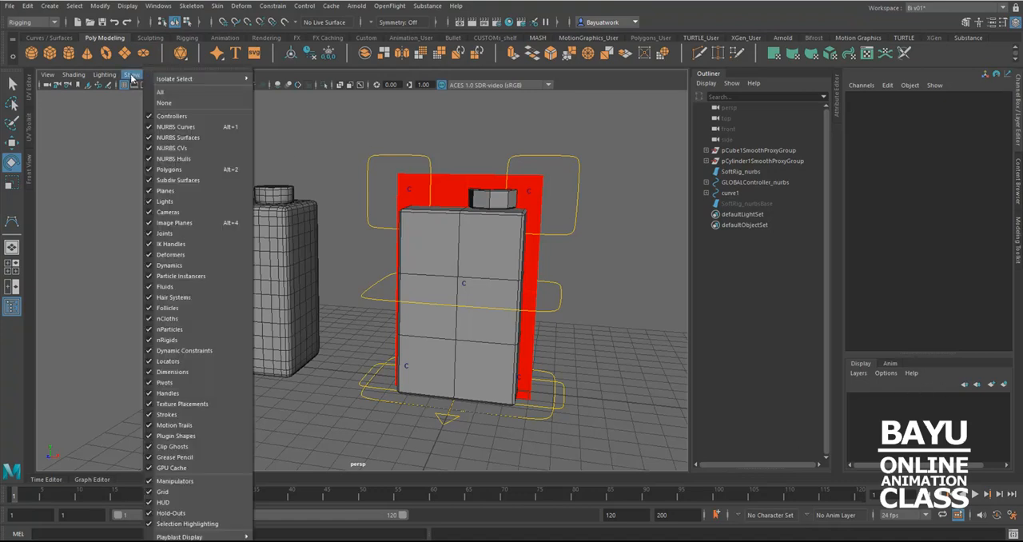
{"action": "left_click", "coordinate": [165, 103]}
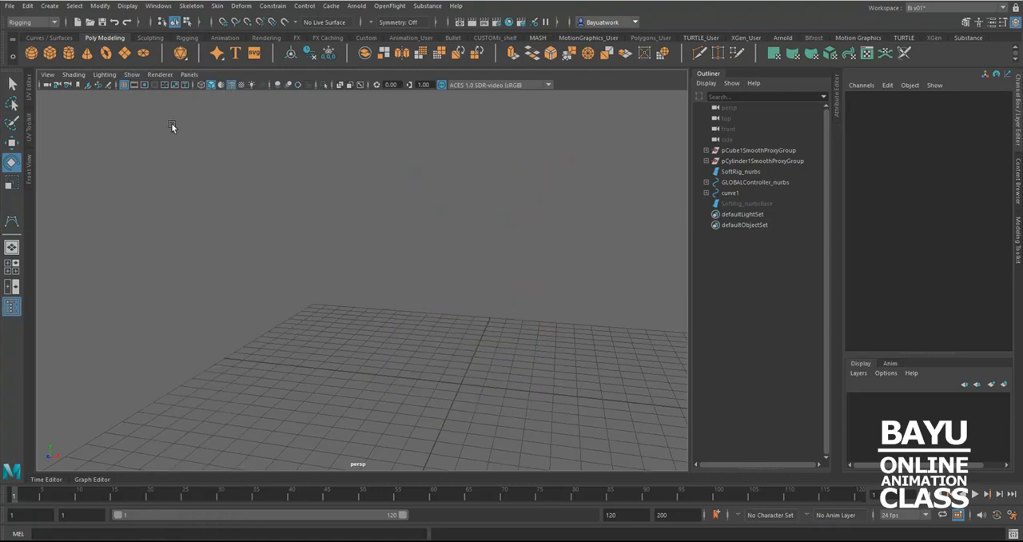
{"action": "left_click", "coordinate": [131, 74]}
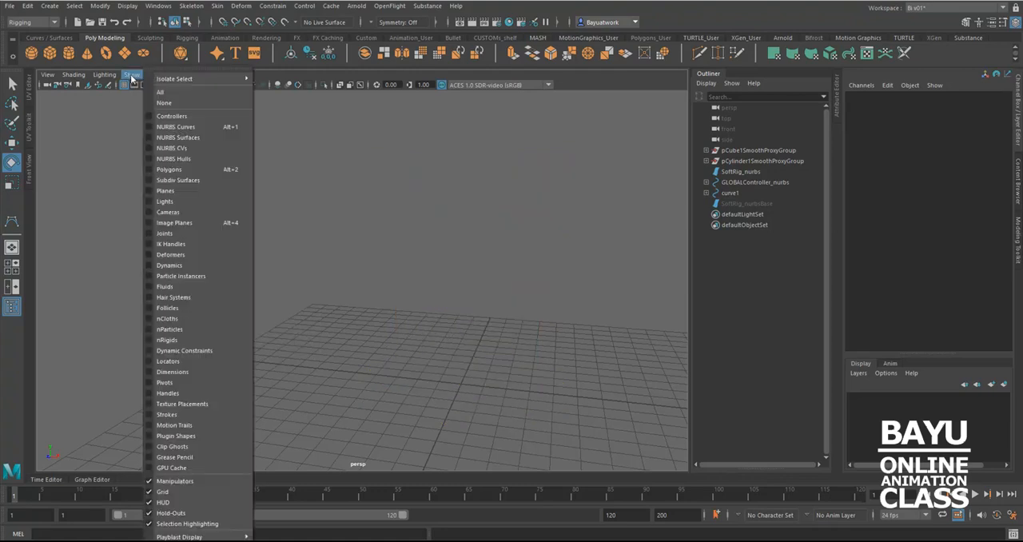
{"action": "left_click", "coordinate": [183, 137]}
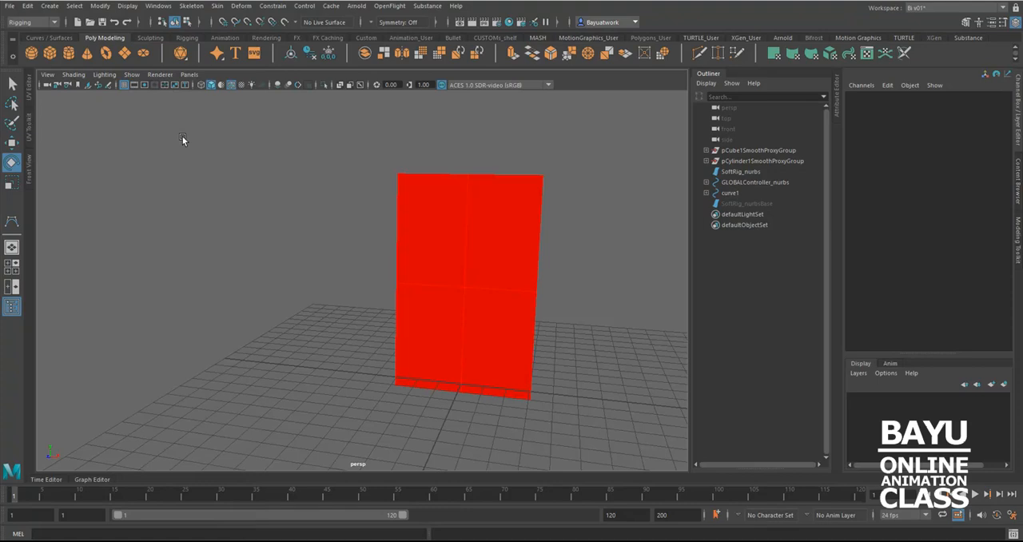
Create a new display layer containing the red SoftRig_nurbs plane
{"action": "left_click", "coordinate": [473, 244]}
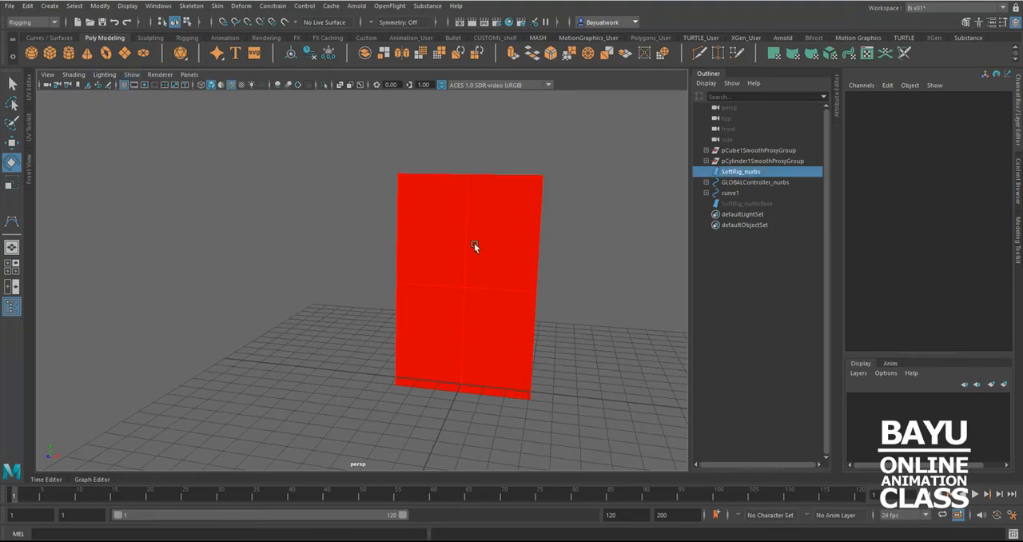
{"action": "left_click", "coordinate": [1003, 385]}
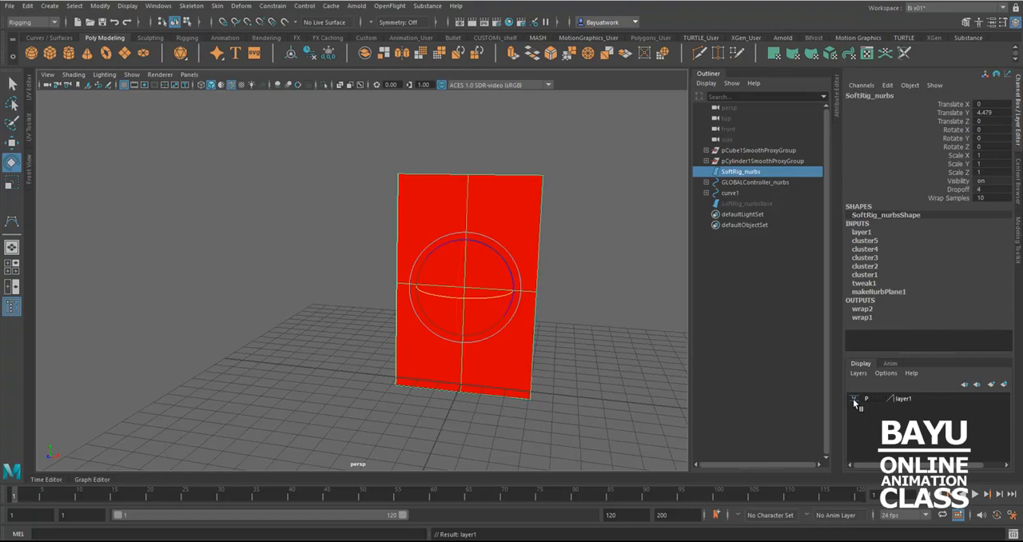
Hide layer1 and show every object type except polygons in the perspective view
{"action": "left_click", "coordinate": [853, 399]}
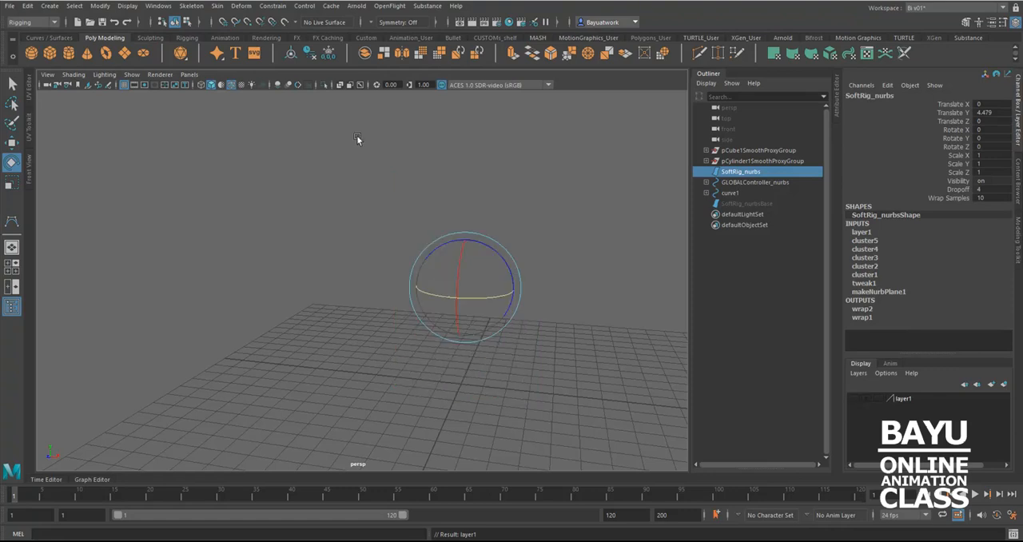
{"action": "left_click", "coordinate": [131, 75]}
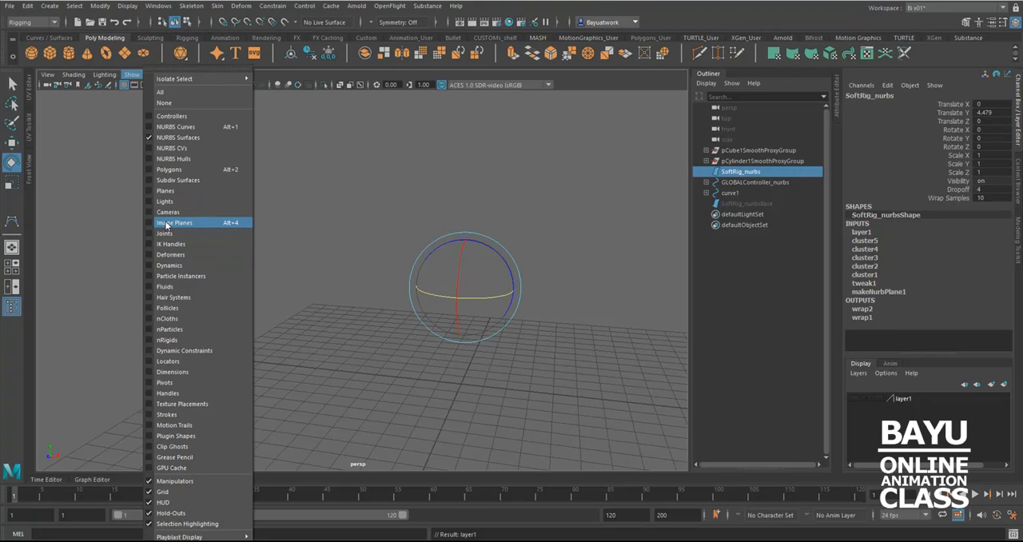
{"action": "left_click", "coordinate": [158, 91]}
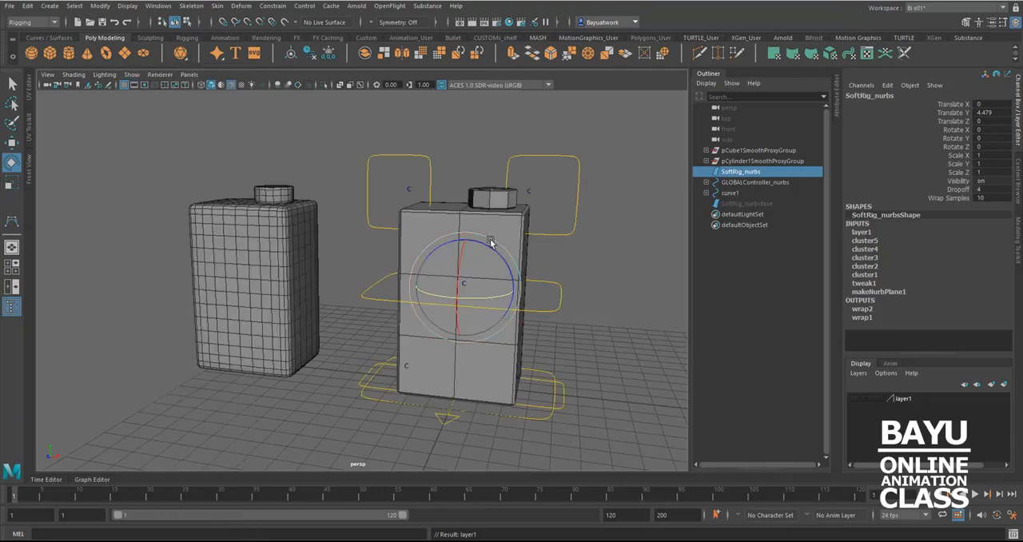
{"action": "left_click", "coordinate": [131, 75]}
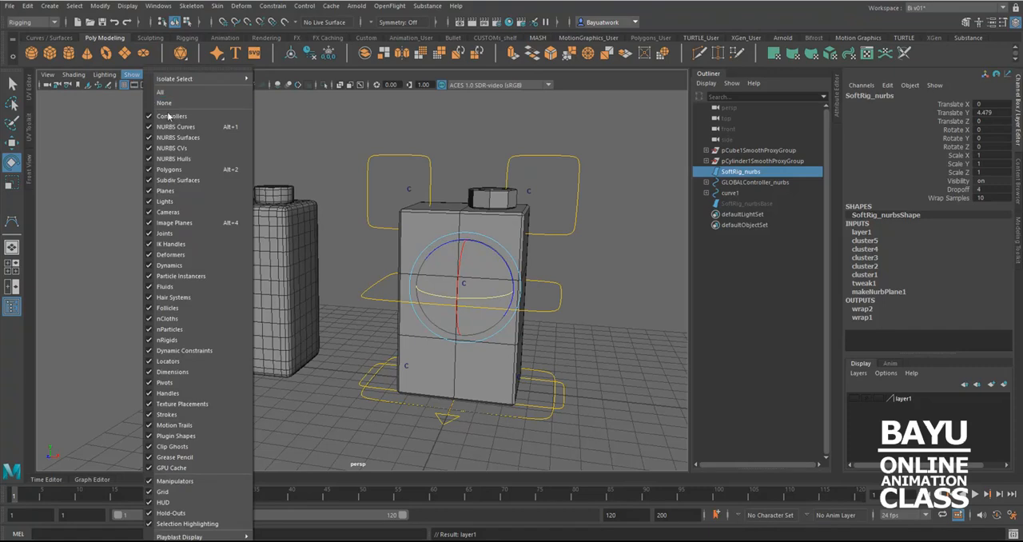
{"action": "left_click", "coordinate": [170, 169]}
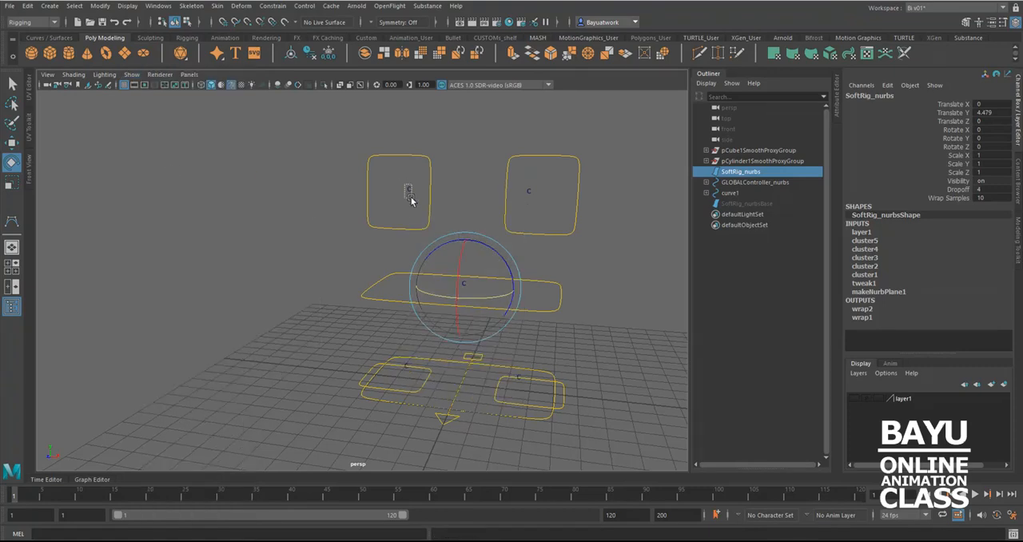
Add the five cluster handles at the hands, pelvis and feet to layer1
{"action": "left_click", "coordinate": [410, 191]}
{"action": "key", "text": "q"}
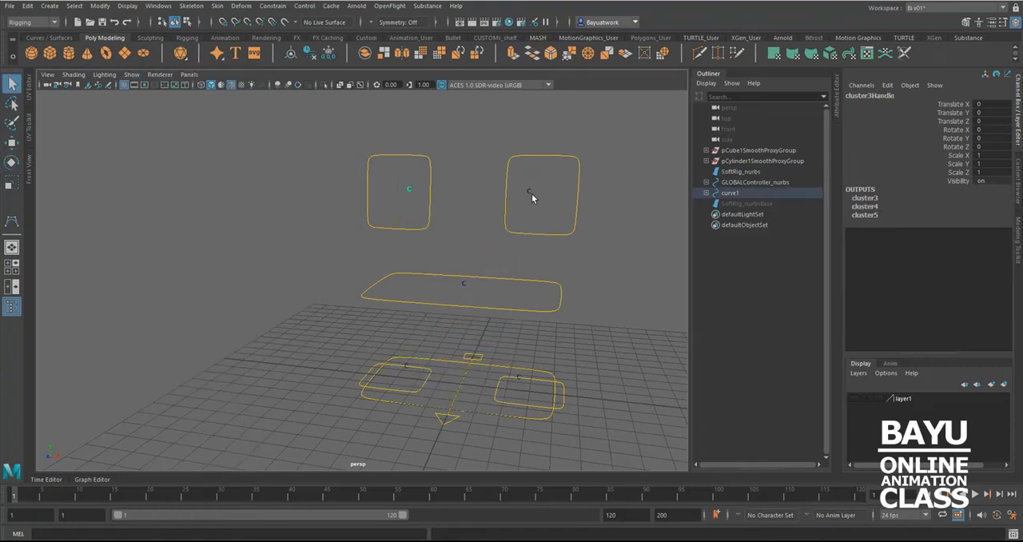
{"action": "left_click", "coordinate": [529, 192]}
{"action": "left_click", "coordinate": [465, 284]}
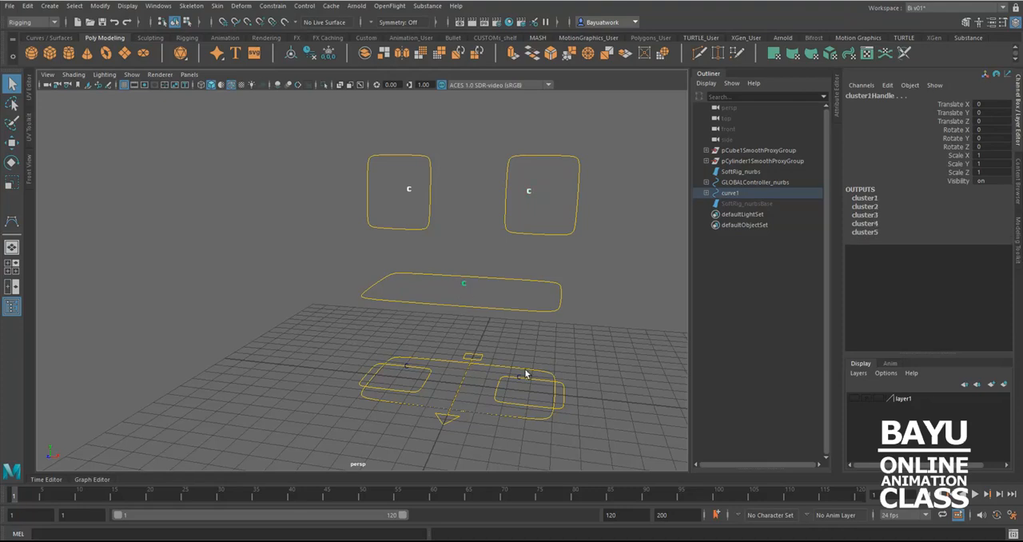
{"action": "left_click", "coordinate": [518, 374]}
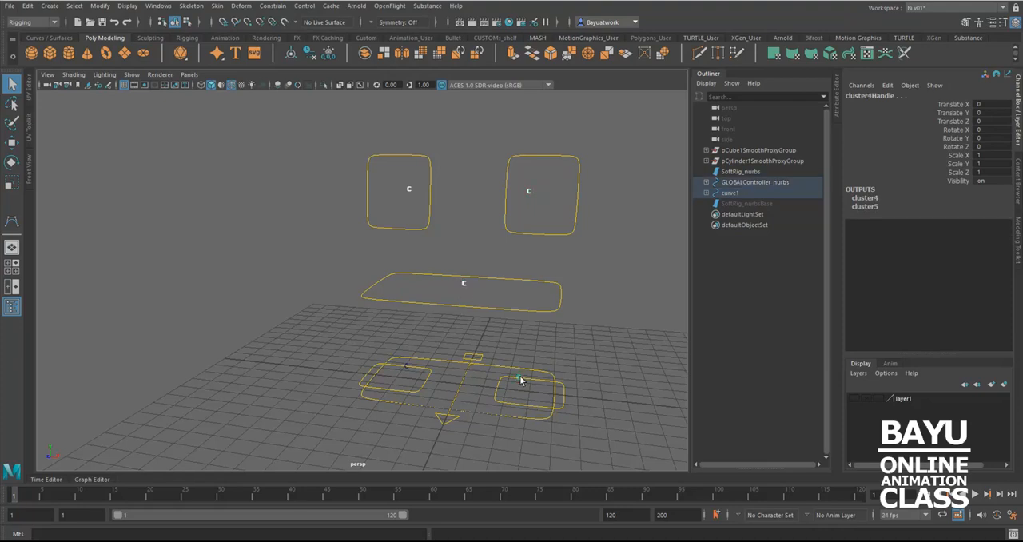
{"action": "left_click", "coordinate": [407, 367]}
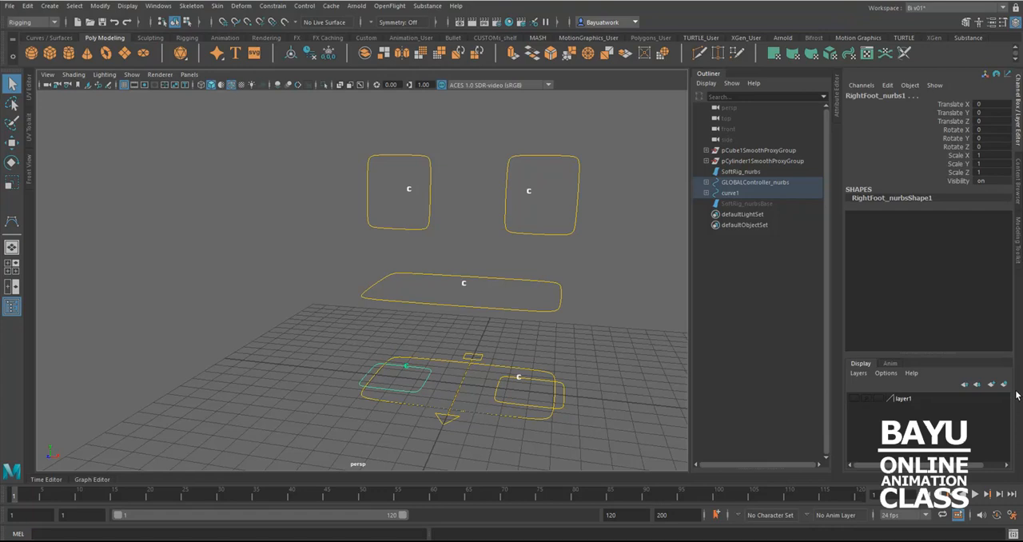
{"action": "left_click", "coordinate": [427, 386], "text": "shift"}
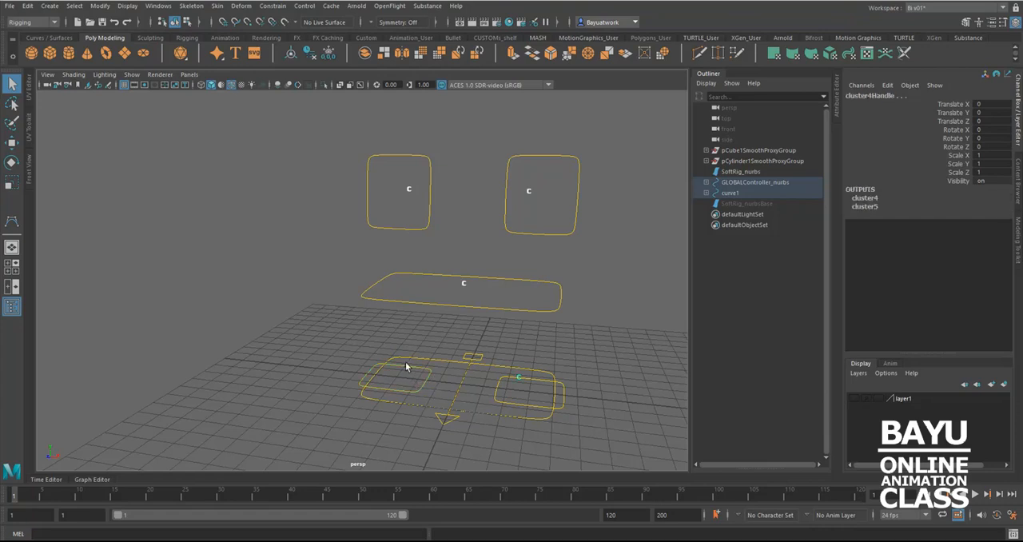
{"action": "left_click", "coordinate": [405, 362]}
{"action": "left_click", "coordinate": [919, 400]}
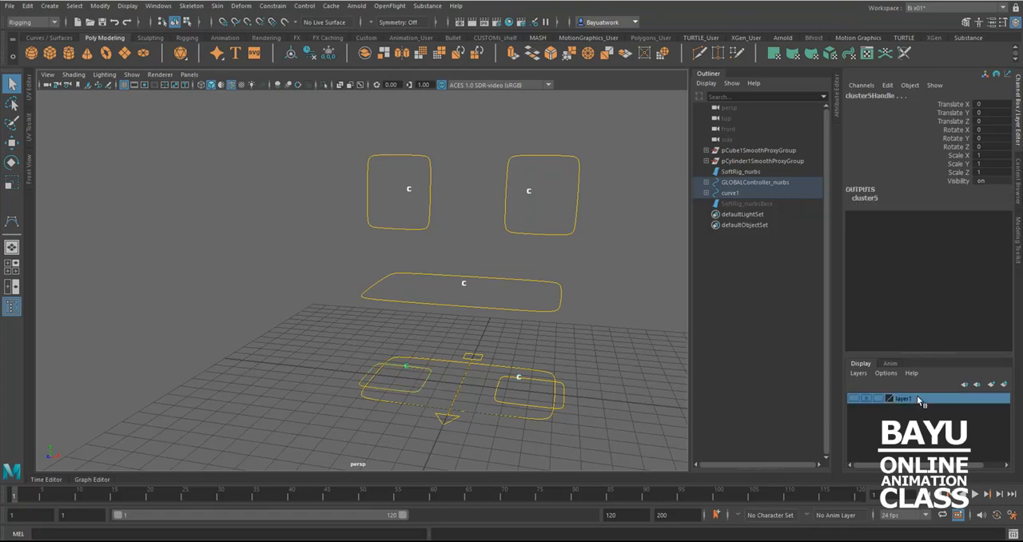
{"action": "right_click", "coordinate": [919, 400]}
{"action": "left_click", "coordinate": [950, 421]}
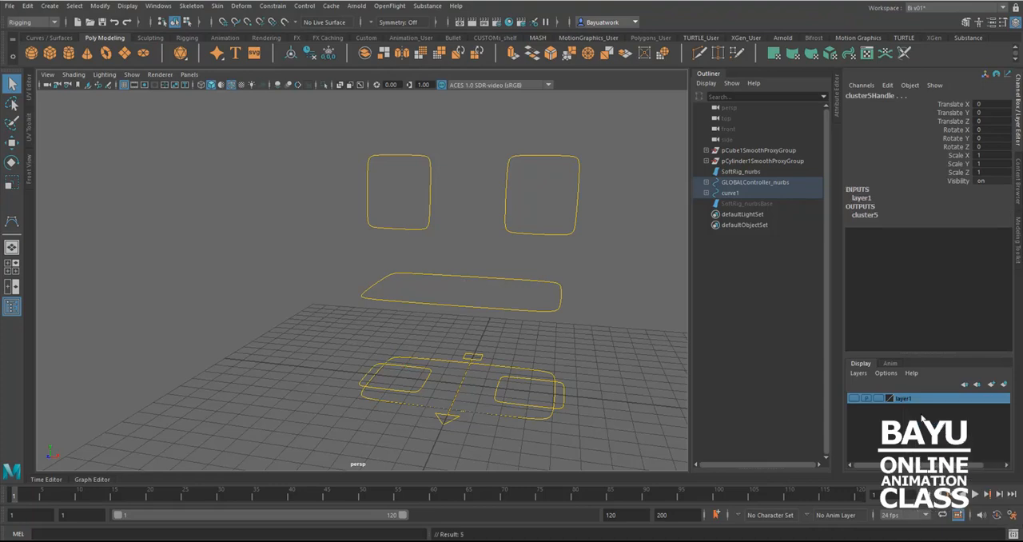
Rename layer1 to SoftRig and show all object types in the perspective view
{"action": "double_click", "coordinate": [904, 399]}
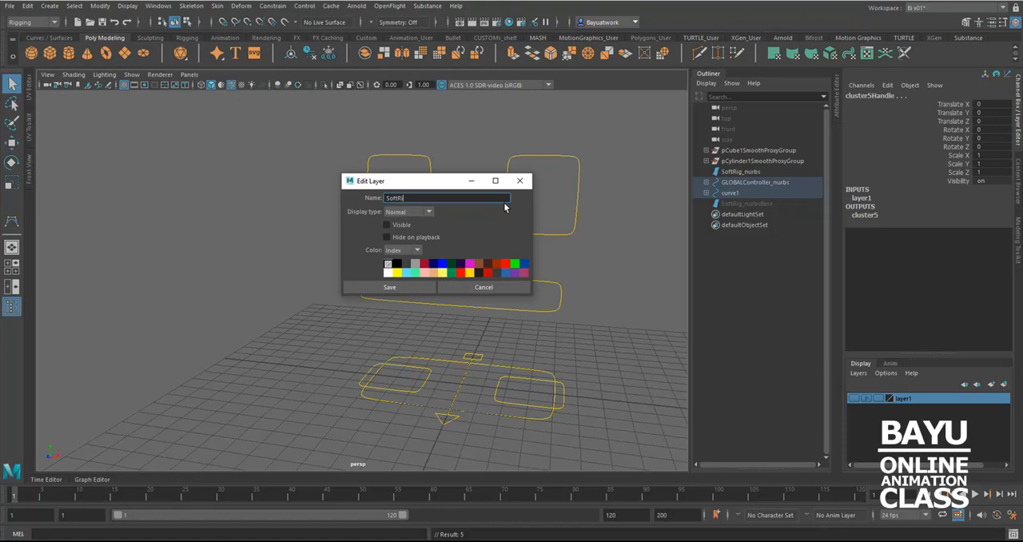
{"action": "left_click", "coordinate": [407, 288]}
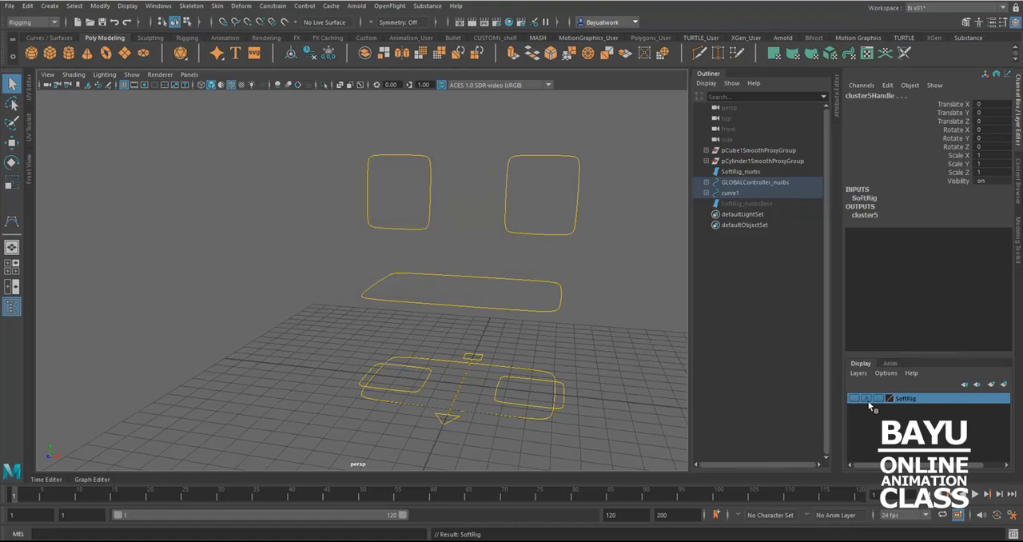
{"action": "left_click", "coordinate": [131, 74]}
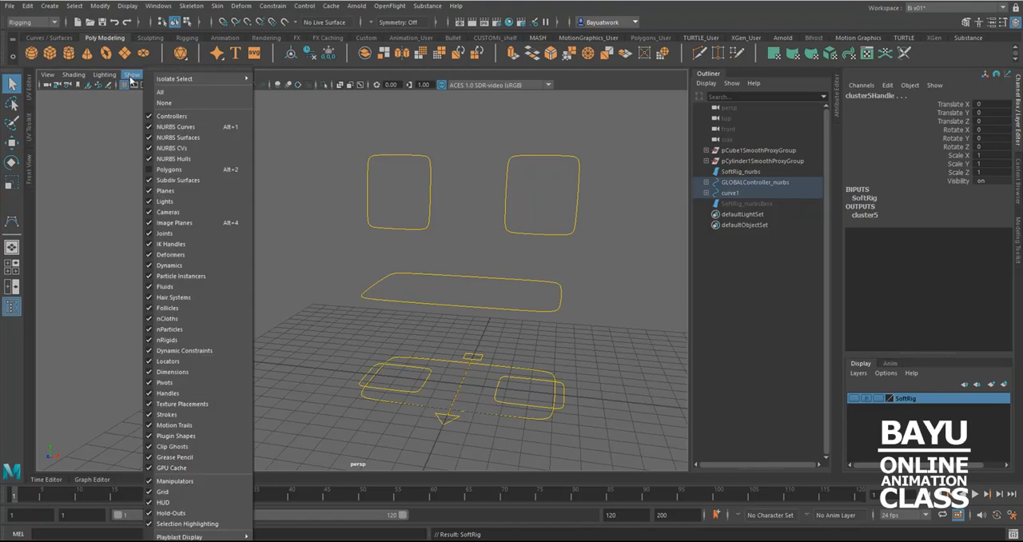
{"action": "left_click", "coordinate": [159, 94]}
Test the pelvis controller PELVIS_nurbs by rotating it, and undo the rotation
{"action": "left_click_drag", "start_coordinate": [480, 306], "coordinate": [514, 318], "text": "alt"}
{"action": "left_click_drag", "start_coordinate": [559, 342], "coordinate": [538, 296], "text": "alt"}
{"action": "left_click", "coordinate": [540, 300]}
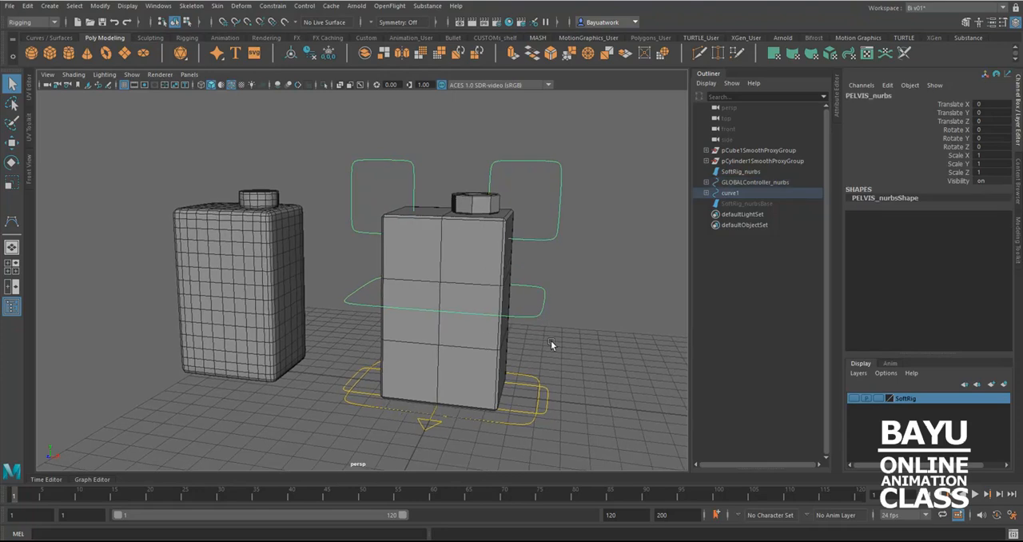
{"action": "key", "text": "e"}
{"action": "left_click_drag", "start_coordinate": [468, 285], "coordinate": [491, 288]}
{"action": "key", "text": "ctrl+z"}
Test LeftHand_nurbs and RightHand_nurbs by moving each hand controller, and undo the moves
{"action": "left_click_drag", "start_coordinate": [537, 228], "coordinate": [547, 254]}
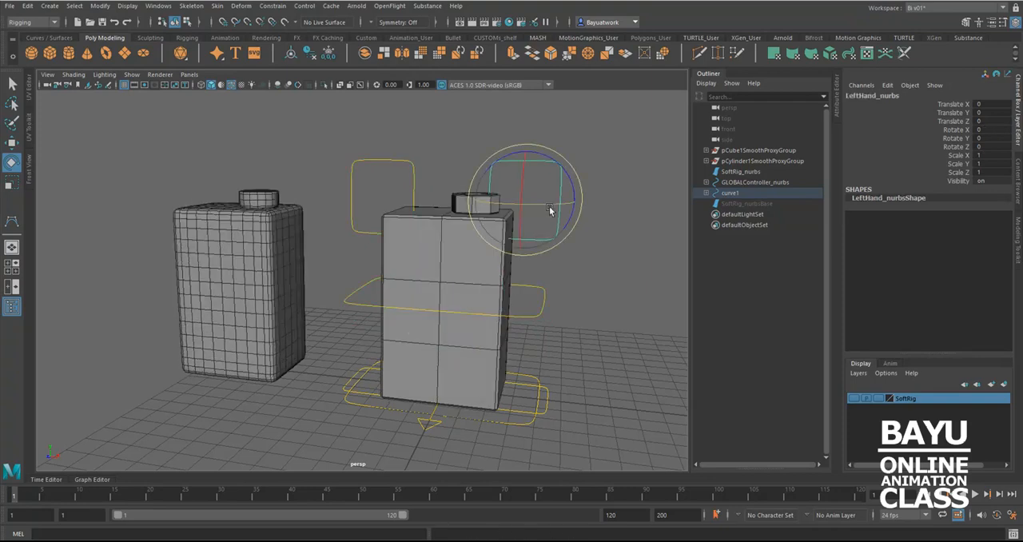
{"action": "key", "text": "w"}
{"action": "middle_click_drag", "start_coordinate": [562, 162], "coordinate": [574, 168]}
{"action": "mouse_move", "coordinate": [572, 168]}
{"action": "left_mouse_down"}
{"action": "mouse_move", "coordinate": [569, 176]}
{"action": "mouse_move", "coordinate": [560, 163]}
{"action": "left_mouse_up"}
{"action": "key", "text": "ctrl+z"}
{"action": "left_click_drag", "start_coordinate": [406, 190], "coordinate": [414, 162]}
{"action": "key", "text": "ctrl+z"}
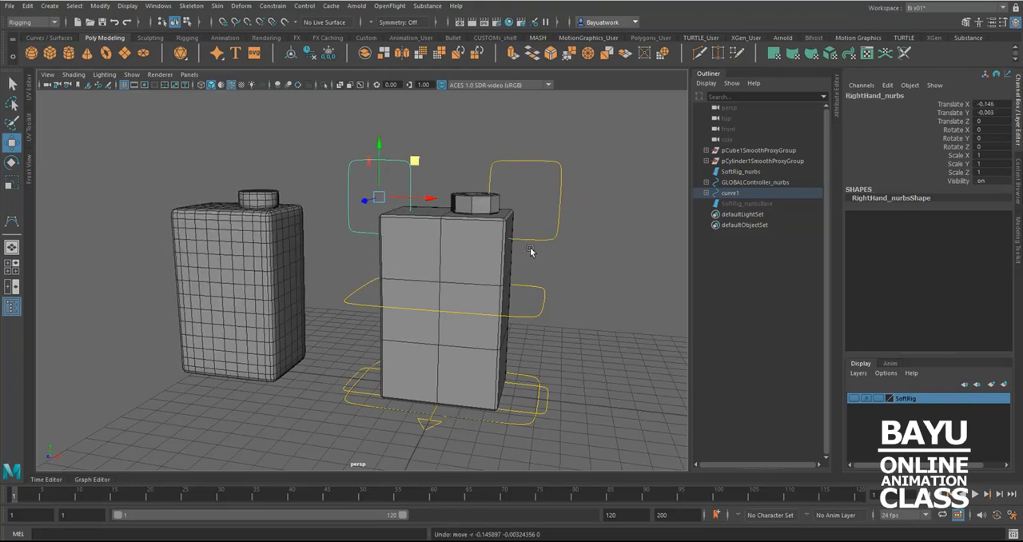
Test how the box deforms by moving both foot controllers one after the other, and undo each move
{"action": "left_click_drag", "start_coordinate": [578, 429], "coordinate": [480, 427], "text": "alt"}
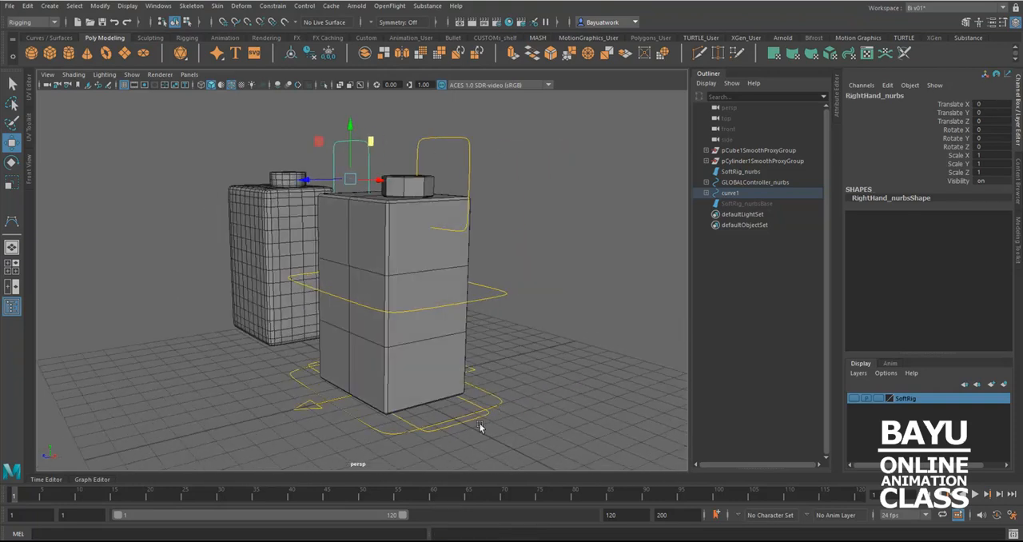
{"action": "left_click", "coordinate": [467, 426]}
{"action": "left_click_drag", "start_coordinate": [431, 401], "coordinate": [438, 399], "text": "alt"}
{"action": "left_click", "coordinate": [433, 377]}
{"action": "left_click_drag", "start_coordinate": [436, 365], "coordinate": [390, 344]}
{"action": "key", "text": "ctrl+z"}
{"action": "mouse_move", "coordinate": [432, 374]}
{"action": "left_mouse_down"}
{"action": "mouse_move", "coordinate": [413, 350]}
{"action": "mouse_move", "coordinate": [429, 363]}
{"action": "mouse_move", "coordinate": [412, 385]}
{"action": "mouse_move", "coordinate": [422, 384]}
{"action": "left_mouse_up"}
{"action": "key", "text": "ctrl+z"}
{"action": "left_click_drag", "start_coordinate": [356, 426], "coordinate": [438, 385], "text": "alt"}
{"action": "left_click", "coordinate": [432, 355]}
{"action": "left_click_drag", "start_coordinate": [439, 318], "coordinate": [432, 297]}
{"action": "key", "text": "ctrl+z"}
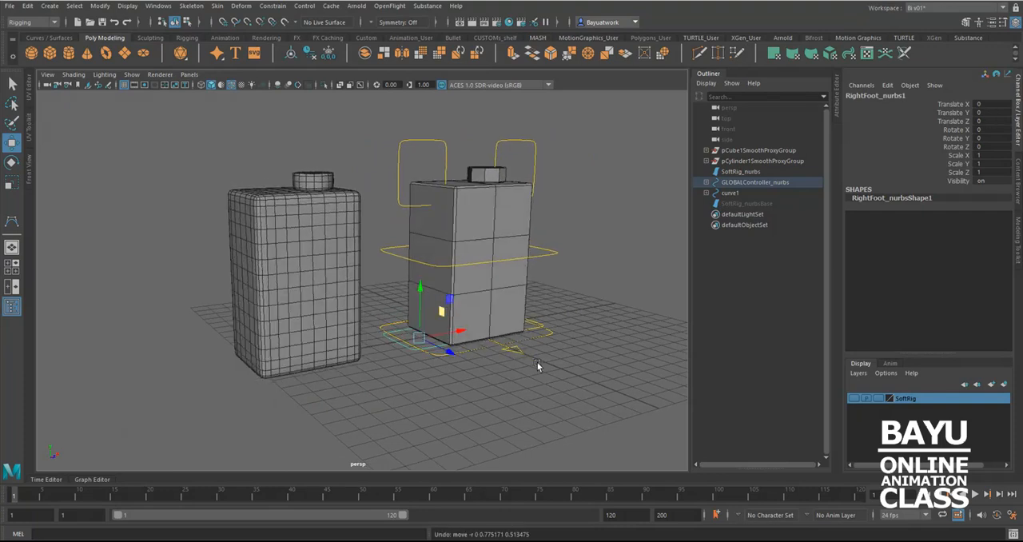
Test the whole rig by moving GLOBALController_nurbs, undo the move, and clear the selection
{"action": "left_click_drag", "start_coordinate": [495, 372], "coordinate": [520, 395], "text": "alt"}
{"action": "key", "text": "Up"}
{"action": "scroll", "coordinate": [543, 405], "scroll_direction": "up", "scroll_amount": 3}
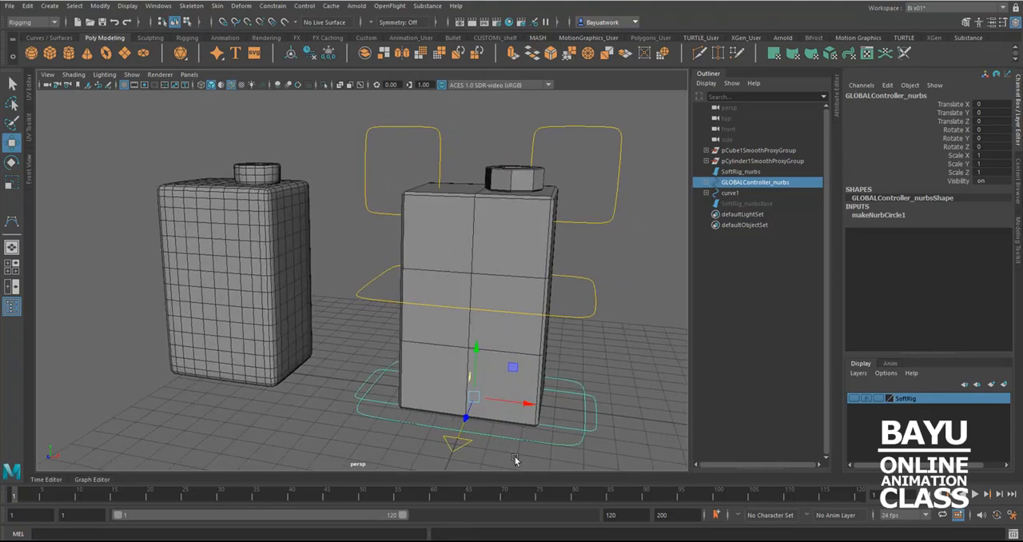
{"action": "left_click_drag", "start_coordinate": [495, 425], "coordinate": [443, 398], "text": "alt"}
{"action": "key", "text": "ctrl+z"}
{"action": "left_click_drag", "start_coordinate": [500, 383], "coordinate": [495, 383], "text": "alt"}
{"action": "scroll", "coordinate": [497, 385], "scroll_direction": "up", "scroll_amount": 3}
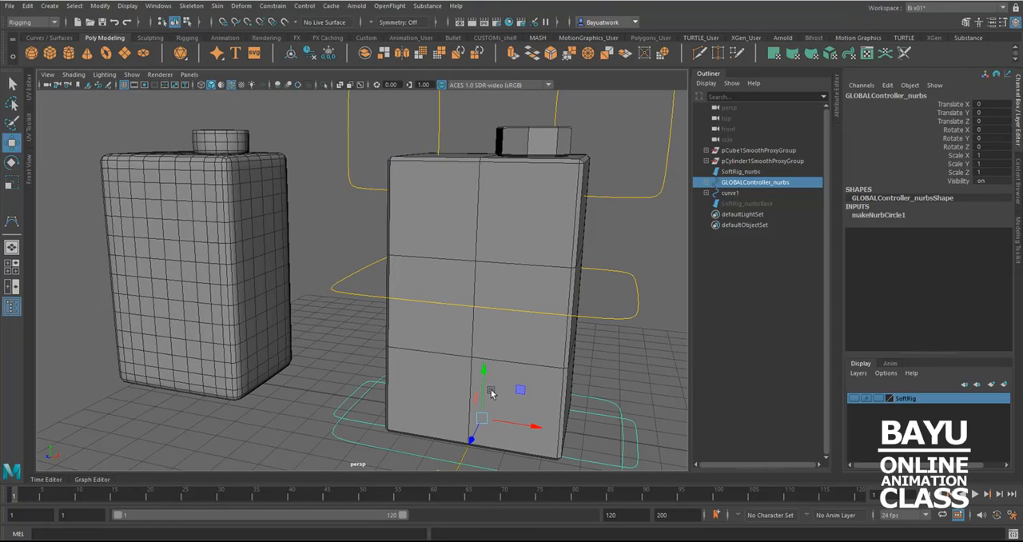
{"action": "left_click_drag", "start_coordinate": [520, 384], "coordinate": [589, 373], "text": "alt"}
{"action": "left_click", "coordinate": [597, 367]}
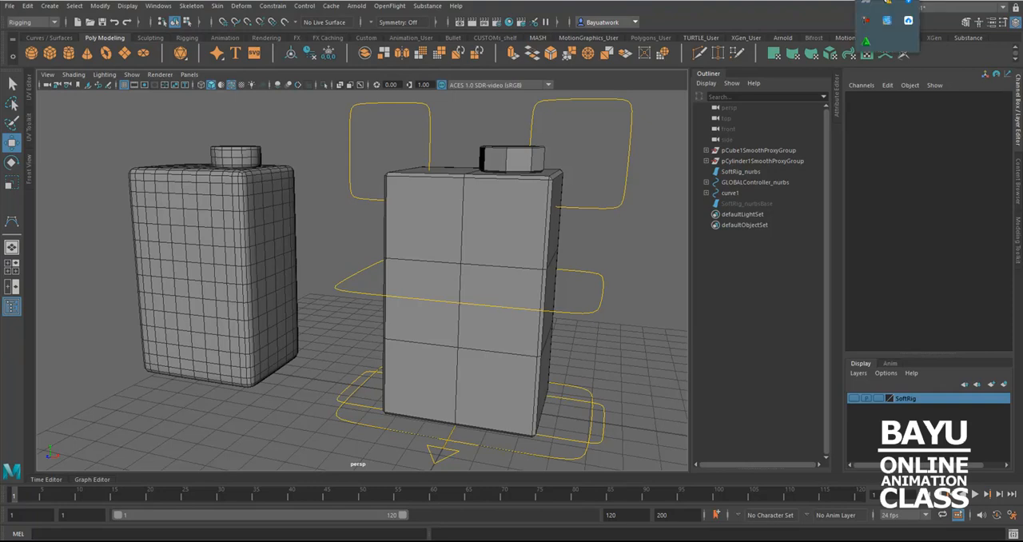
{"action": "right_click", "coordinate": [866, 18]}
{"action": "left_click", "coordinate": [883, 36]}
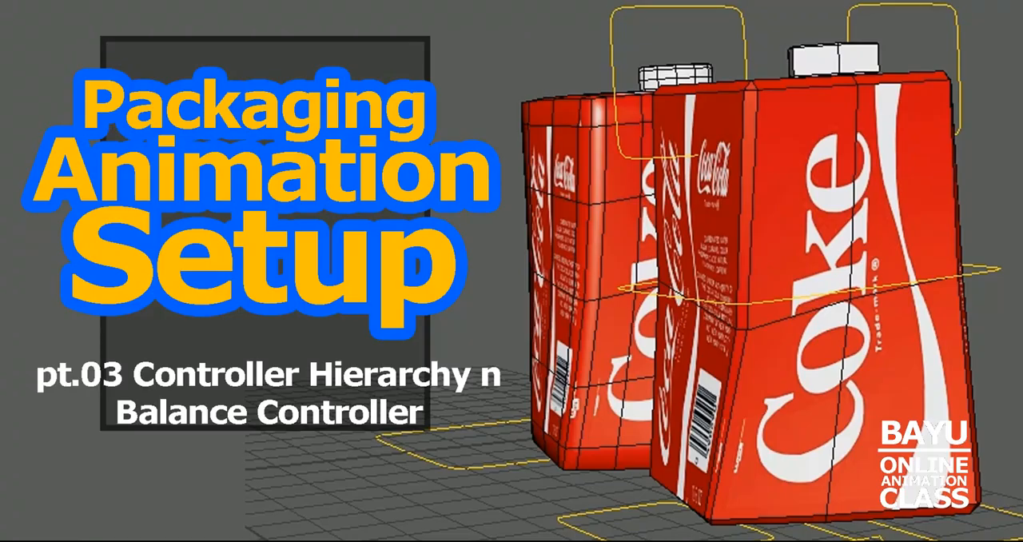